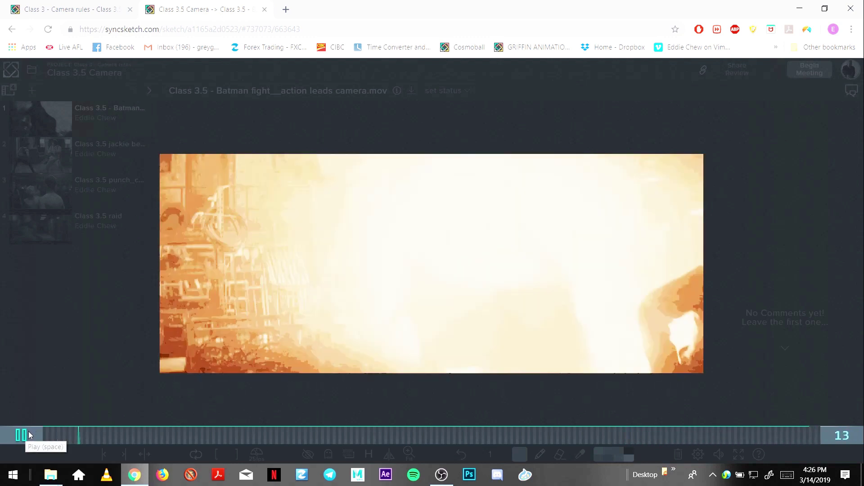
- Pause the Batman fight clip at frame 1 and scrub through its early frames
{"action": "left_click", "coordinate": [28, 431]}
{"action": "left_click", "coordinate": [44, 433]}
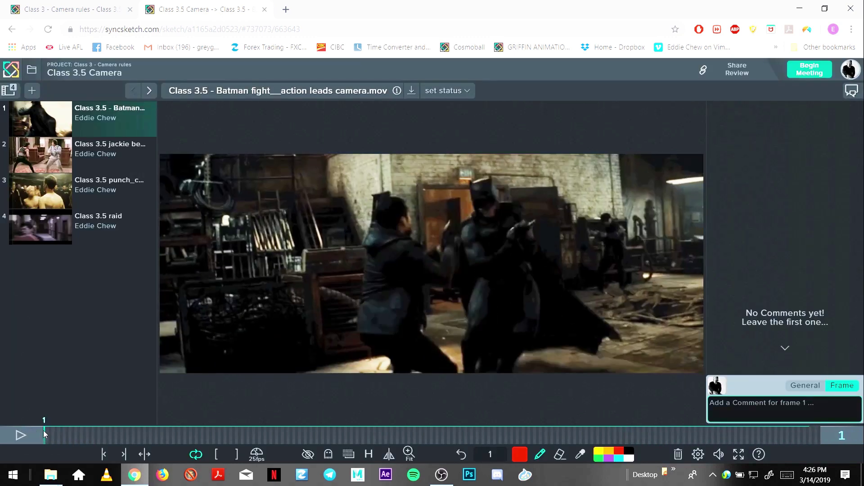
{"action": "left_click_drag", "start_coordinate": [44, 431], "coordinate": [79, 440]}
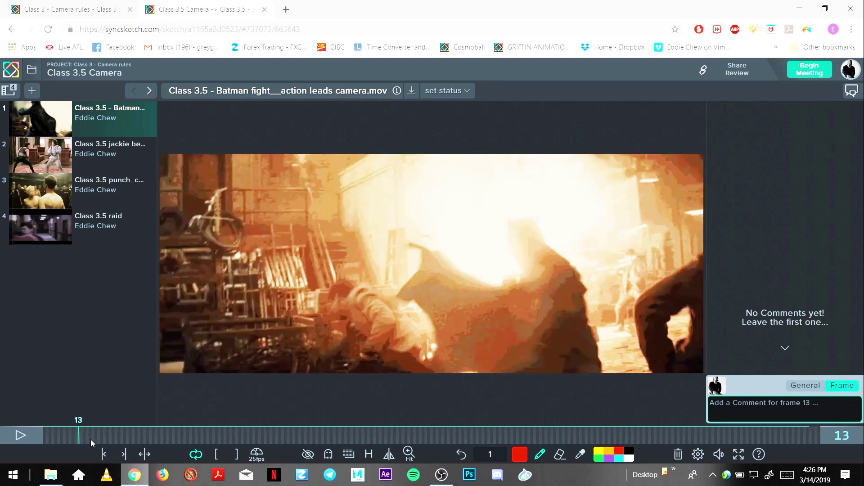
- Step back and forth between frames 13 and 17 to settle on frames 15 and 16
{"action": "key", "text": "Right"}
{"action": "key", "text": "Right"}
{"action": "key", "text": "Right"}
{"action": "key", "text": "Left"}
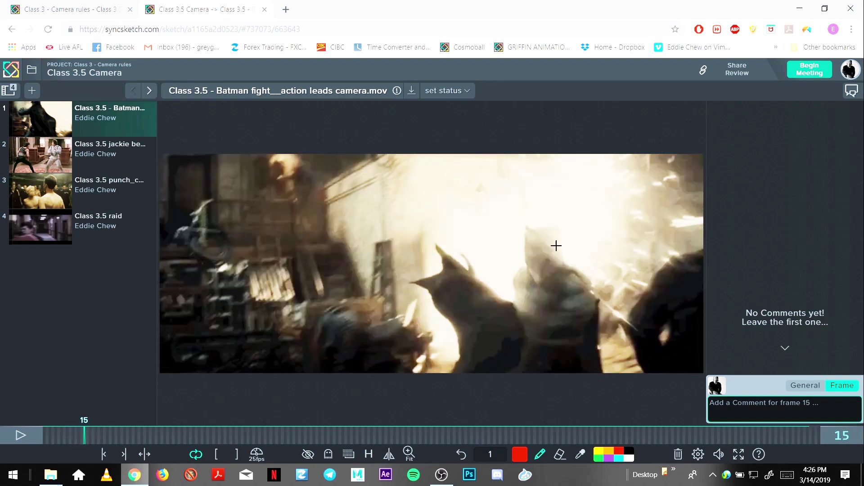
{"action": "key", "text": "Left"}
{"action": "key", "text": "Left"}
{"action": "key", "text": "Right"}
{"action": "key", "text": "Right"}
{"action": "key", "text": "Right"}
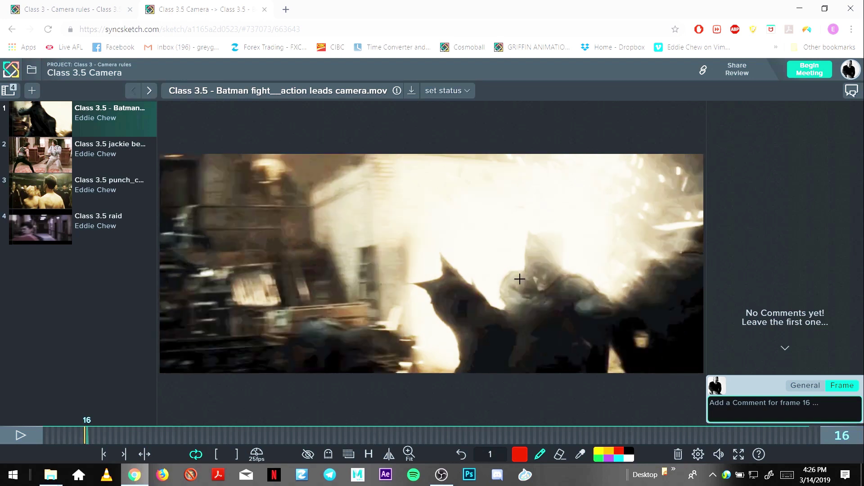
{"action": "key", "text": "Right"}
{"action": "key", "text": "Left"}
{"action": "key", "text": "Left"}
{"action": "key", "text": "Right"}
{"action": "key", "text": "Right"}
{"action": "key", "text": "Left"}
{"action": "key", "text": "Left"}
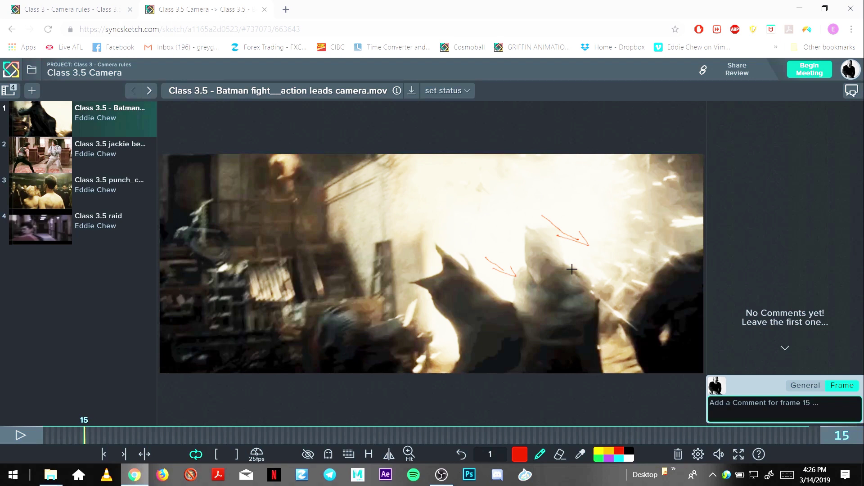
{"action": "key", "text": "Left"}
{"action": "key", "text": "Left"}
{"action": "key", "text": "Right"}
{"action": "key", "text": "Left"}
{"action": "key", "text": "Right"}
{"action": "key", "text": "Right"}
{"action": "key", "text": "Right"}
{"action": "key", "text": "Left"}
{"action": "key", "text": "Left"}
{"action": "key", "text": "Right"}
{"action": "key", "text": "Right"}
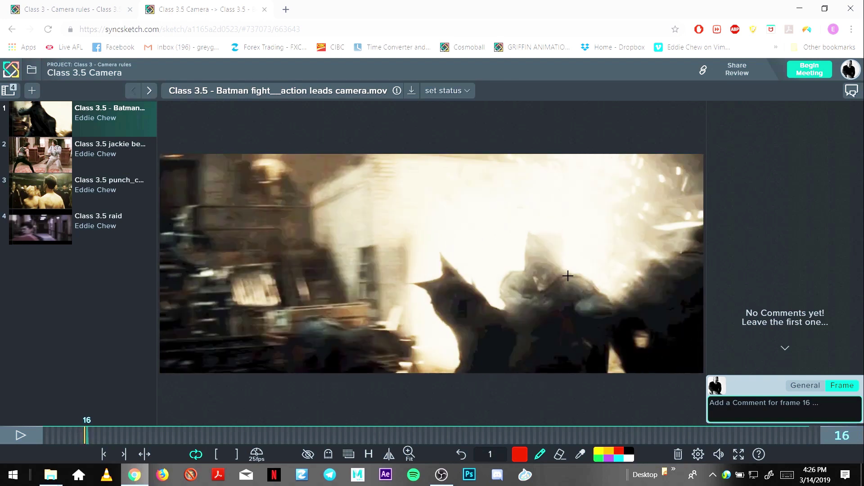
{"action": "key", "text": "Right"}
{"action": "key", "text": "Right"}
{"action": "key", "text": "Left"}
{"action": "key", "text": "Left"}
{"action": "key", "text": "Left"}
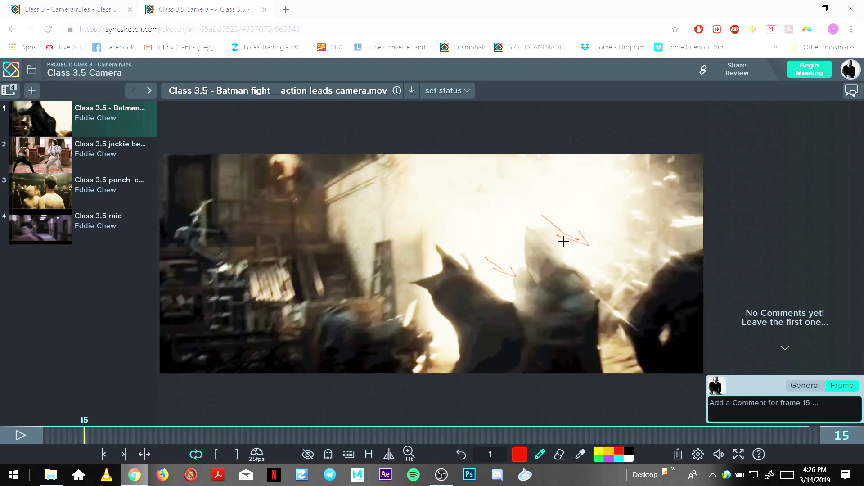
{"action": "key", "text": "Right"}
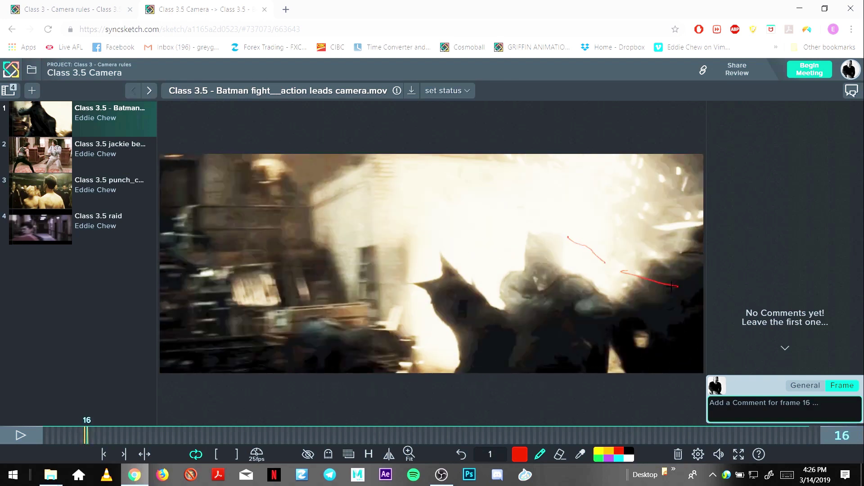
{"action": "key", "text": "Right"}
{"action": "key", "text": "Right"}
{"action": "key", "text": "Right"}
{"action": "key", "text": "Right"}
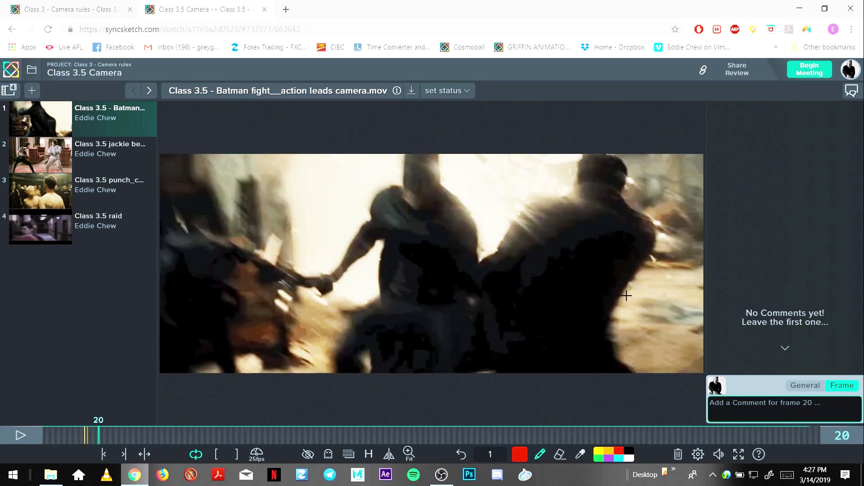
- Draw red arrows over the fighters on frame 20 and onto Batman's chest on frame 23
{"action": "left_click_drag", "start_coordinate": [509, 210], "coordinate": [606, 251]}
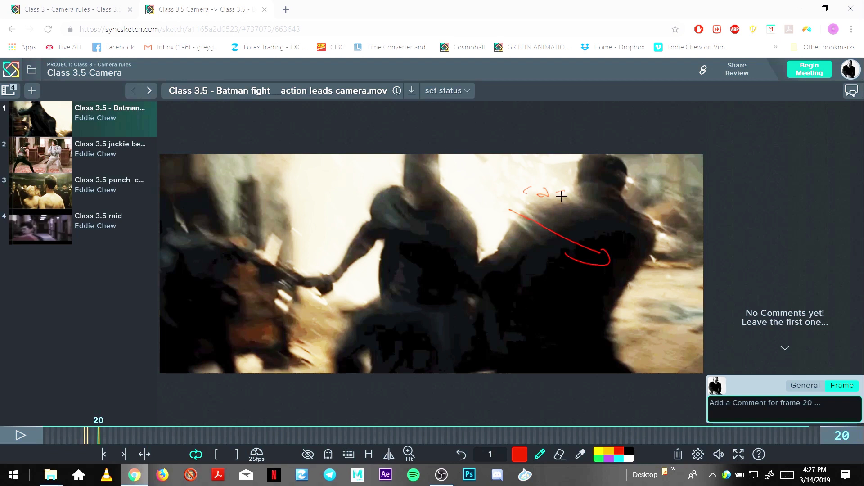
{"action": "left_click_drag", "start_coordinate": [66, 437], "coordinate": [104, 439]}
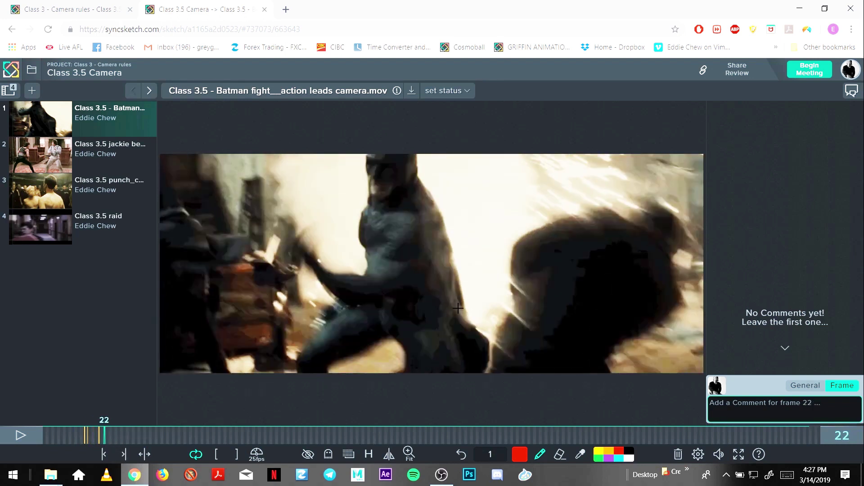
{"action": "key", "text": "Right"}
{"action": "left_click_drag", "start_coordinate": [416, 224], "coordinate": [417, 227]}
- Draw a red arrow labelled 'CAM' on frame 28, then scrub back to frame 23
{"action": "key", "text": "Right"}
{"action": "key", "text": "Right"}
{"action": "key", "text": "Right"}
{"action": "key", "text": "Right"}
{"action": "key", "text": "Right"}
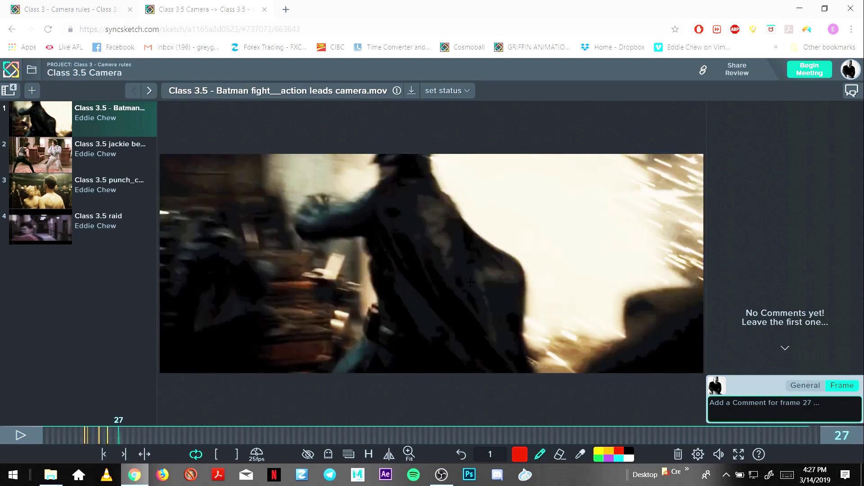
{"action": "mouse_move", "coordinate": [684, 296]}
{"action": "left_mouse_down"}
{"action": "mouse_move", "coordinate": [592, 277]}
{"action": "mouse_move", "coordinate": [603, 291]}
{"action": "left_mouse_up"}
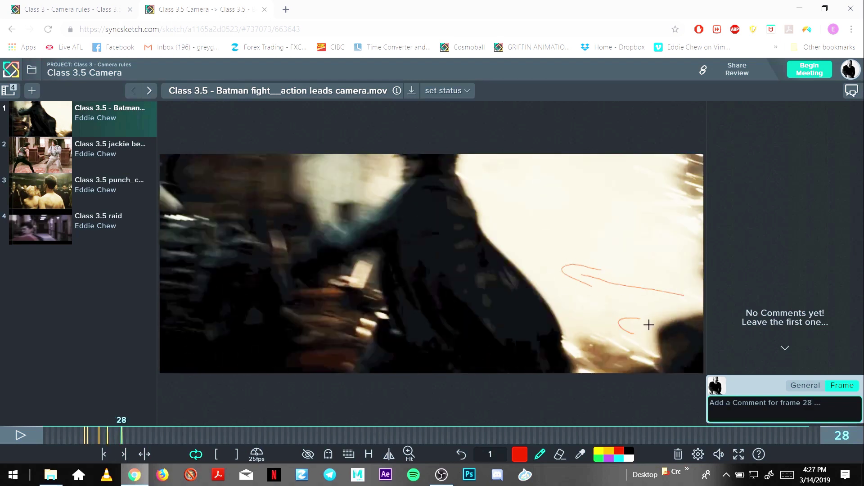
{"action": "mouse_move", "coordinate": [670, 341]}
{"action": "left_mouse_down"}
{"action": "mouse_move", "coordinate": [678, 323]}
{"action": "mouse_move", "coordinate": [697, 338]}
{"action": "left_mouse_up"}
{"action": "left_click_drag", "start_coordinate": [104, 436], "coordinate": [109, 435]}
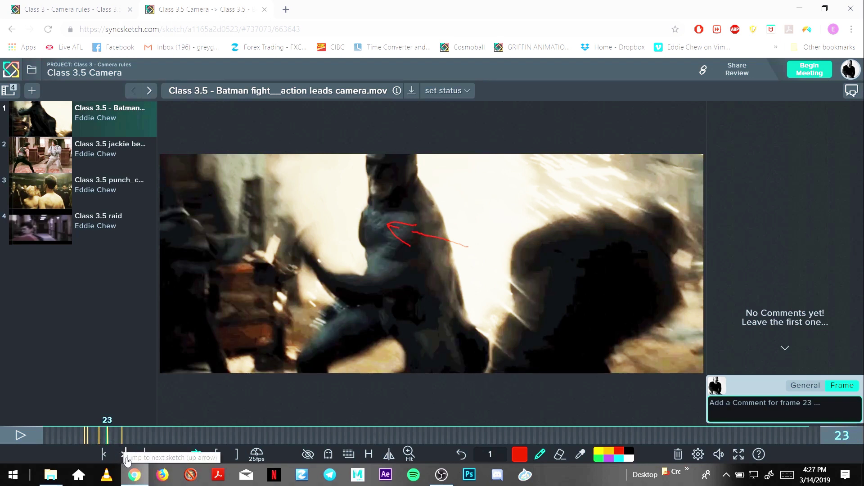
- Scrub the Batman clip through frames 16 to 24
{"action": "left_click", "coordinate": [102, 434]}
{"action": "left_click_drag", "start_coordinate": [101, 434], "coordinate": [104, 434]}
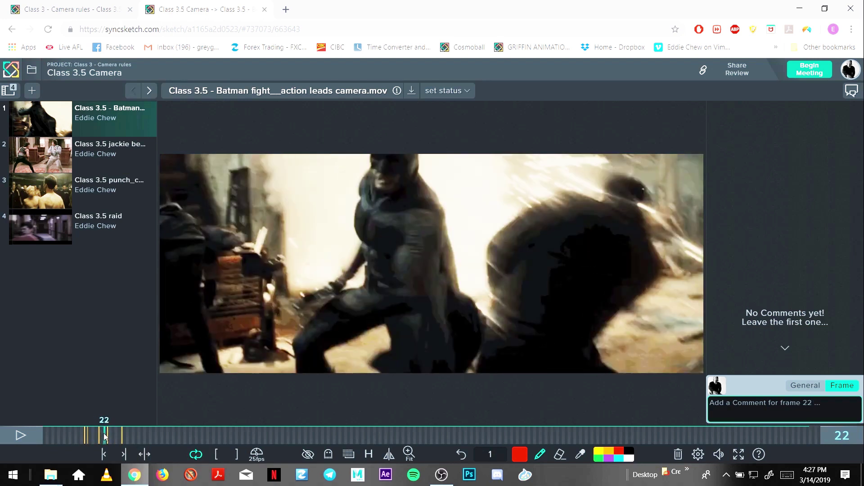
{"action": "mouse_move", "coordinate": [105, 434]}
{"action": "left_mouse_down"}
{"action": "mouse_move", "coordinate": [80, 438]}
{"action": "mouse_move", "coordinate": [172, 456]}
{"action": "mouse_move", "coordinate": [144, 454]}
{"action": "mouse_move", "coordinate": [118, 438]}
{"action": "mouse_move", "coordinate": [133, 436]}
{"action": "left_mouse_up"}
- Draw red motion strokes on frames 32, 34 and 36, including a curved arrow on 36
{"action": "mouse_move", "coordinate": [381, 162]}
{"action": "left_mouse_down"}
{"action": "mouse_move", "coordinate": [365, 200]}
{"action": "mouse_move", "coordinate": [355, 183]}
{"action": "mouse_move", "coordinate": [395, 195]}
{"action": "left_mouse_up"}
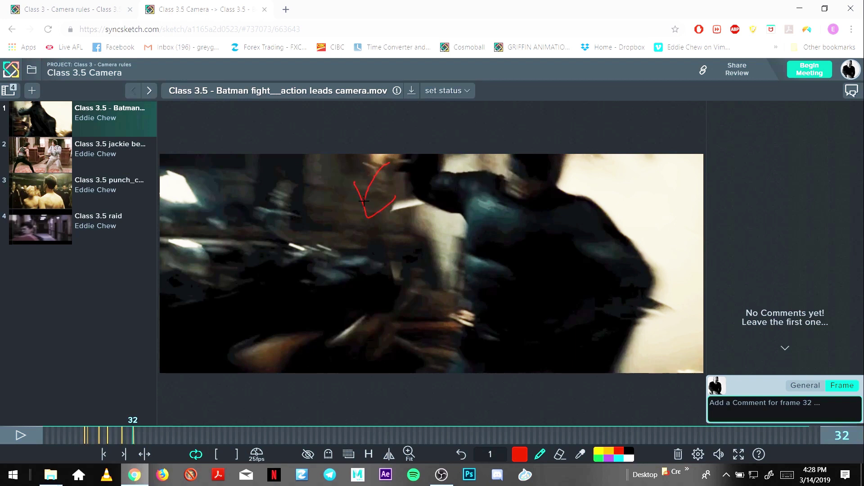
{"action": "key", "text": "Right"}
{"action": "key", "text": "Right"}
{"action": "mouse_move", "coordinate": [403, 210]}
{"action": "left_mouse_down"}
{"action": "mouse_move", "coordinate": [408, 256]}
{"action": "mouse_move", "coordinate": [447, 253]}
{"action": "left_mouse_up"}
{"action": "key", "text": "Right"}
{"action": "key", "text": "Right"}
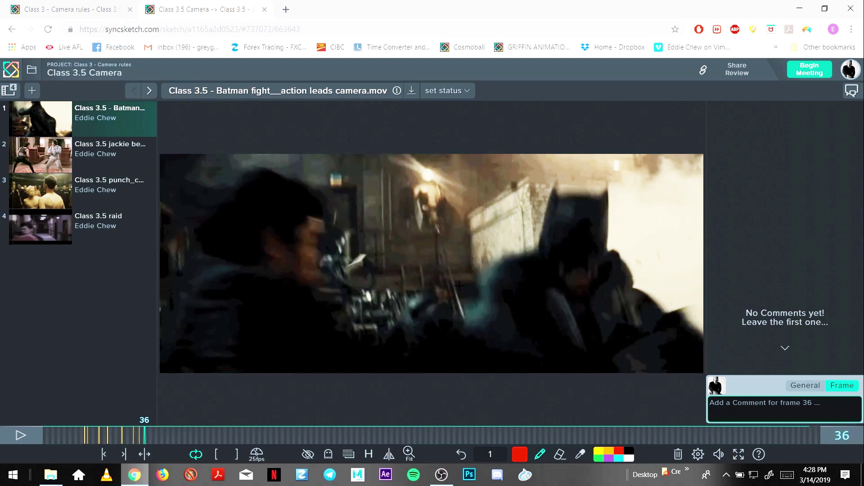
{"action": "mouse_move", "coordinate": [459, 286]}
{"action": "left_mouse_down"}
{"action": "mouse_move", "coordinate": [491, 342]}
{"action": "mouse_move", "coordinate": [521, 326]}
{"action": "left_mouse_up"}
{"action": "key", "text": "Right"}
{"action": "key", "text": "Right"}
{"action": "key", "text": "Right"}
- Draw a red downward stroke on frame 40 and step on to frame 43
{"action": "key", "text": "Left"}
{"action": "key", "text": "Left"}
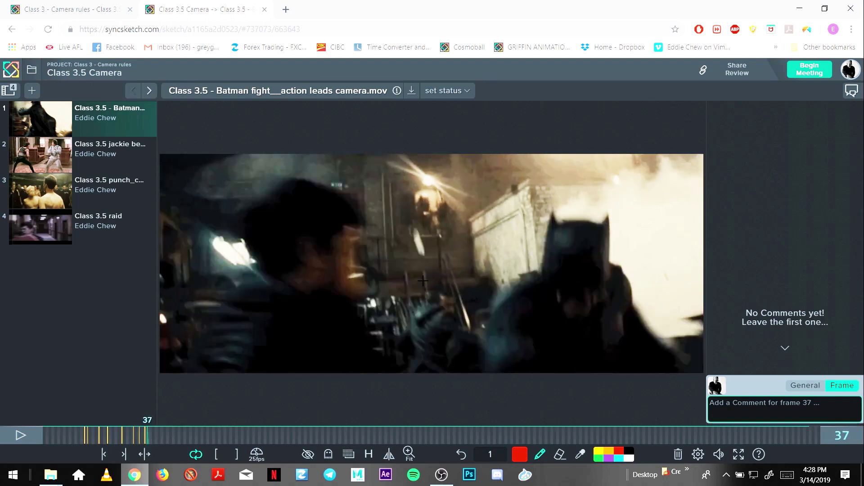
{"action": "key", "text": "Left"}
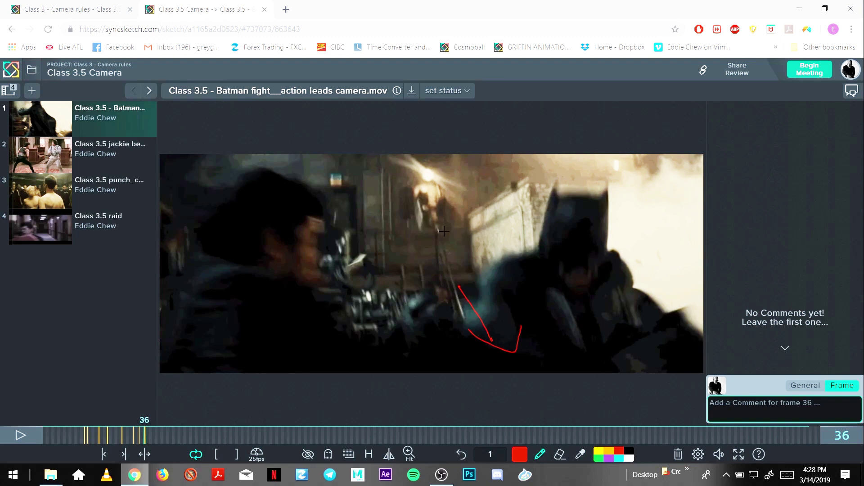
{"action": "key", "text": "Right"}
{"action": "key", "text": "Right"}
{"action": "key", "text": "Right"}
{"action": "key", "text": "Right"}
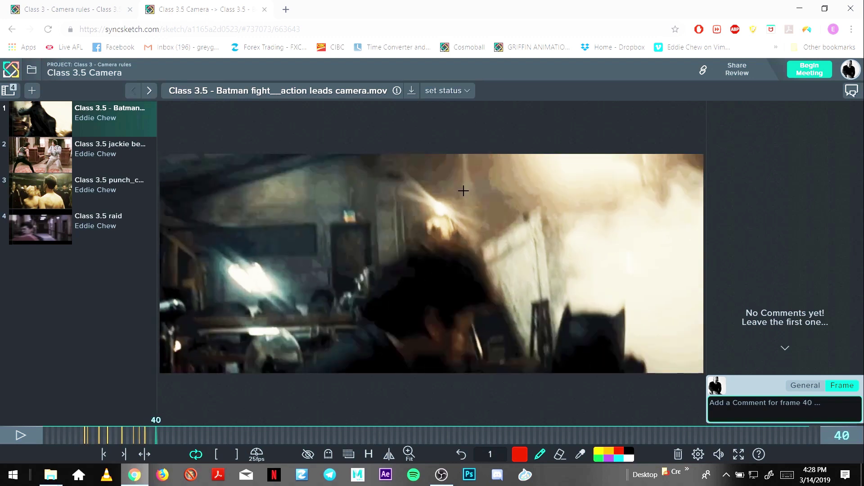
{"action": "left_click_drag", "start_coordinate": [455, 187], "coordinate": [475, 235]}
{"action": "key", "text": "Right"}
{"action": "key", "text": "Right"}
{"action": "key", "text": "Right"}
{"action": "key", "text": "Right"}
{"action": "key", "text": "Right"}
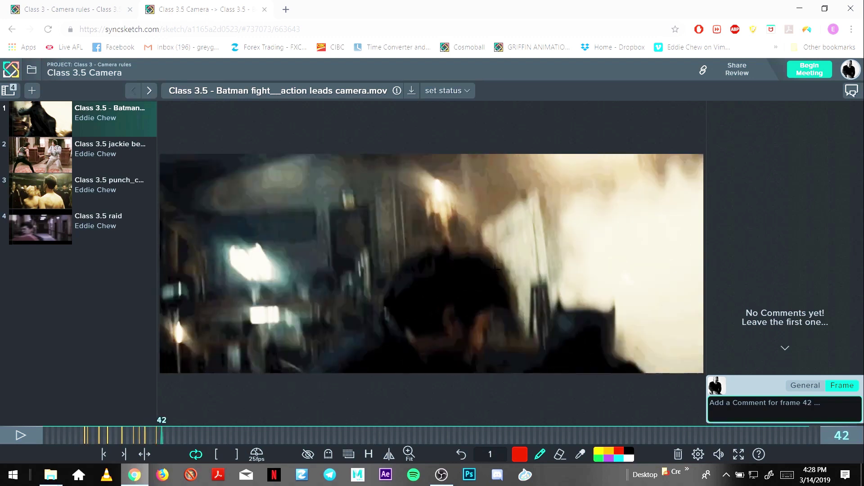
{"action": "key", "text": "Left"}
{"action": "key", "text": "Left"}
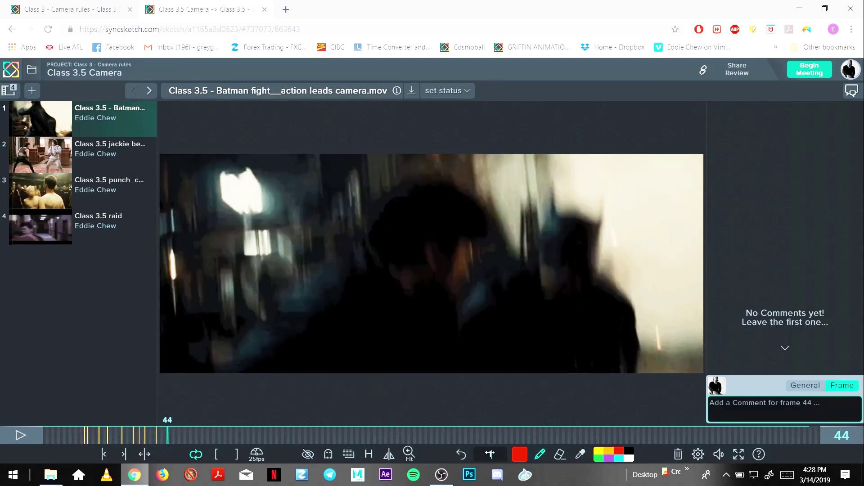
- Set the frame step to 3 and draw a red zigzag over the man's head on frame 51
{"action": "type", "text": "3"}
{"action": "left_click_drag", "start_coordinate": [161, 431], "coordinate": [182, 434]}
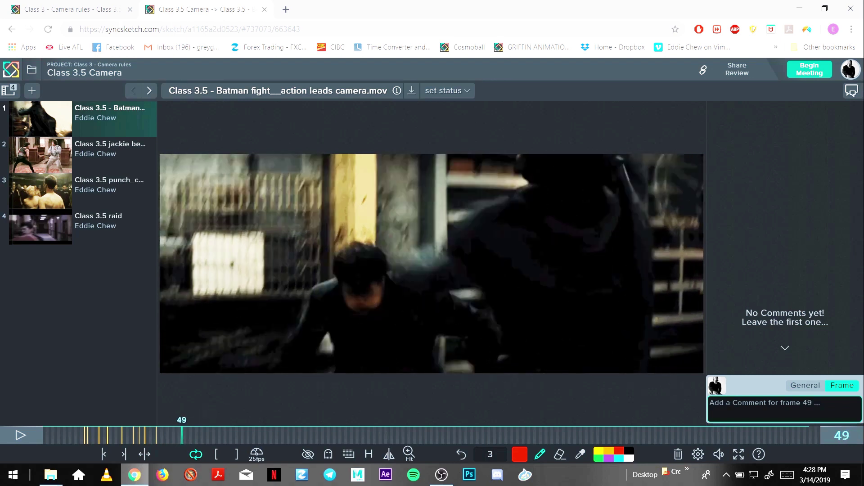
{"action": "mouse_move", "coordinate": [374, 303]}
{"action": "left_mouse_down"}
{"action": "mouse_move", "coordinate": [363, 272]}
{"action": "mouse_move", "coordinate": [369, 248]}
{"action": "left_mouse_up"}
{"action": "key", "text": "Right"}
{"action": "key", "text": "Right"}
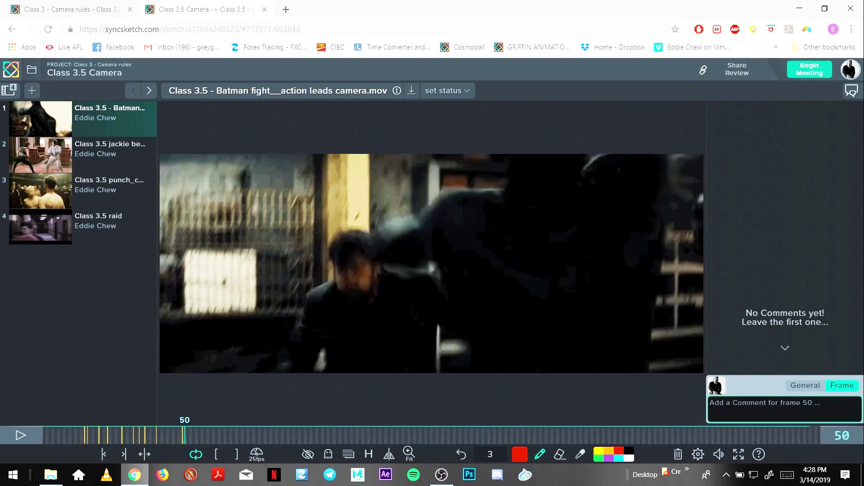
{"action": "mouse_move", "coordinate": [354, 231]}
{"action": "left_mouse_down"}
{"action": "mouse_move", "coordinate": [360, 222]}
{"action": "mouse_move", "coordinate": [290, 186]}
{"action": "mouse_move", "coordinate": [311, 234]}
{"action": "mouse_move", "coordinate": [292, 277]}
{"action": "left_mouse_up"}
- Step around frames 45 to 54, then scrub ahead to frame 59
{"action": "key", "text": "Right"}
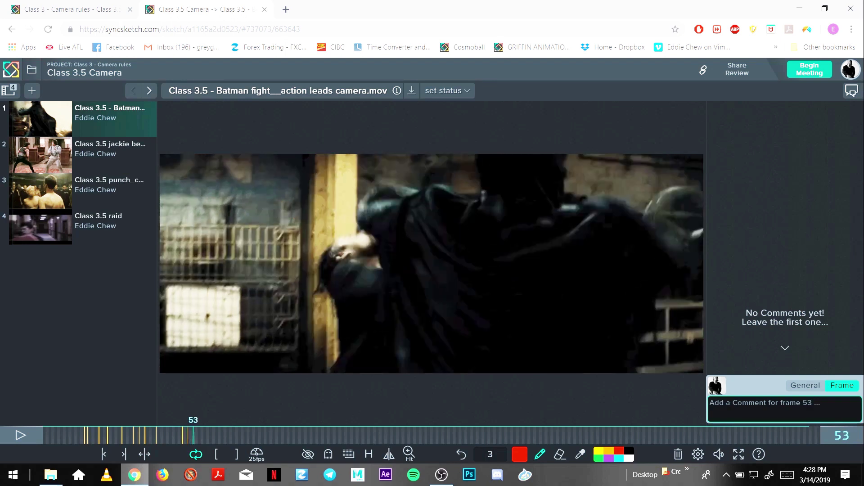
{"action": "key", "text": "Right"}
{"action": "key", "text": "Left"}
{"action": "key", "text": "Left"}
{"action": "key", "text": "Left"}
{"action": "key", "text": "Left"}
{"action": "key", "text": "Left"}
{"action": "key", "text": "Left"}
{"action": "key", "text": "Left"}
{"action": "key", "text": "Left"}
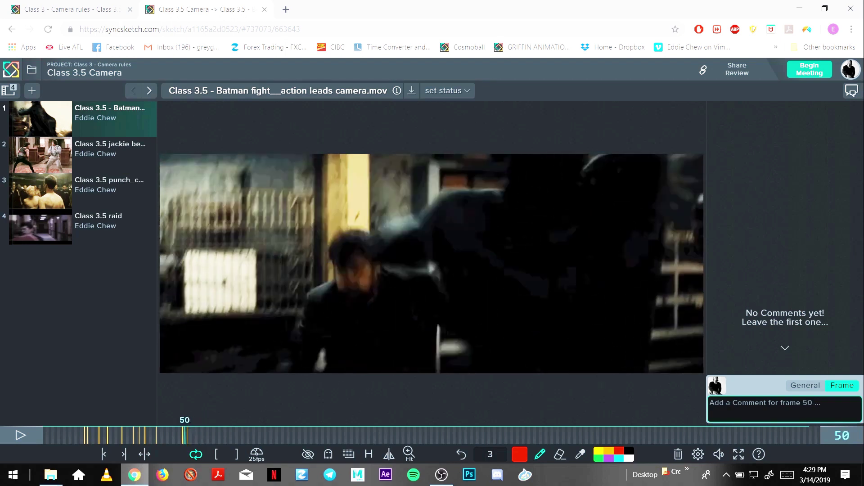
{"action": "key", "text": "Right"}
{"action": "key", "text": "Right"}
{"action": "key", "text": "Right"}
{"action": "key", "text": "Right"}
{"action": "key", "text": "Right"}
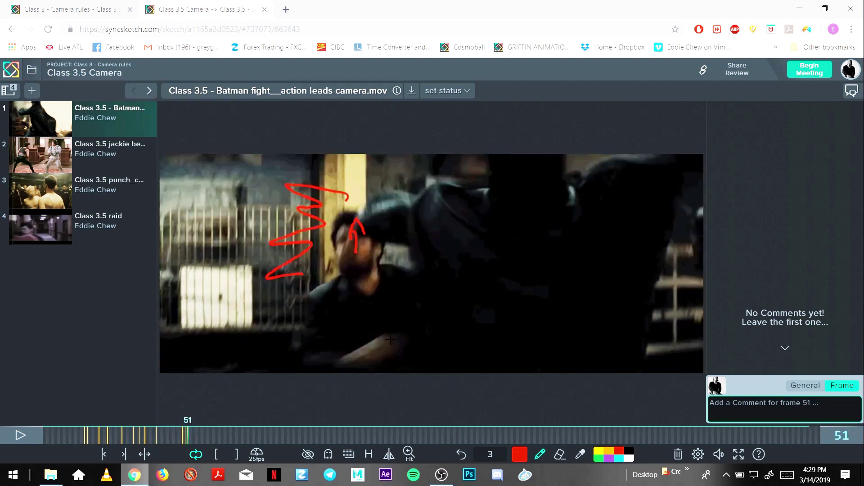
{"action": "key", "text": "Right"}
{"action": "key", "text": "Right"}
{"action": "key", "text": "Right"}
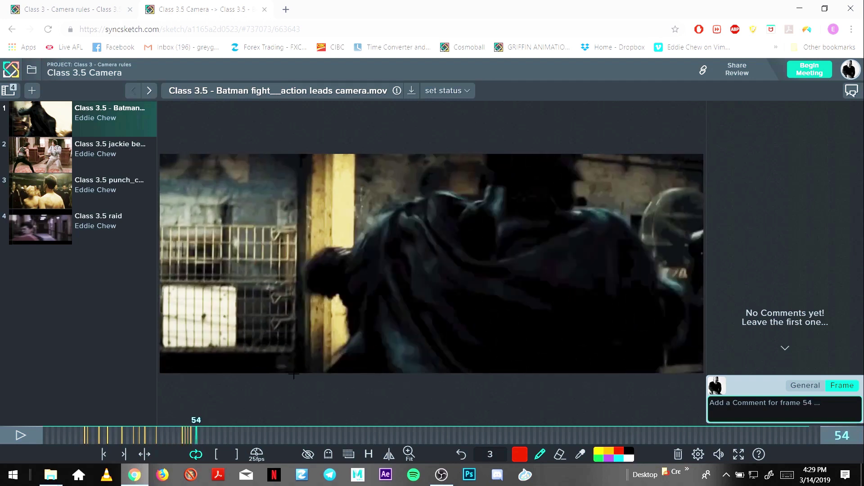
{"action": "left_click_drag", "start_coordinate": [147, 437], "coordinate": [211, 438]}
{"action": "key", "text": "Right"}
{"action": "key", "text": "Right"}
{"action": "key", "text": "Right"}
{"action": "key", "text": "Right"}
{"action": "key", "text": "Right"}
{"action": "key", "text": "Right"}
{"action": "key", "text": "Right"}
{"action": "key", "text": "Right"}
{"action": "key", "text": "Right"}
{"action": "key", "text": "Right"}
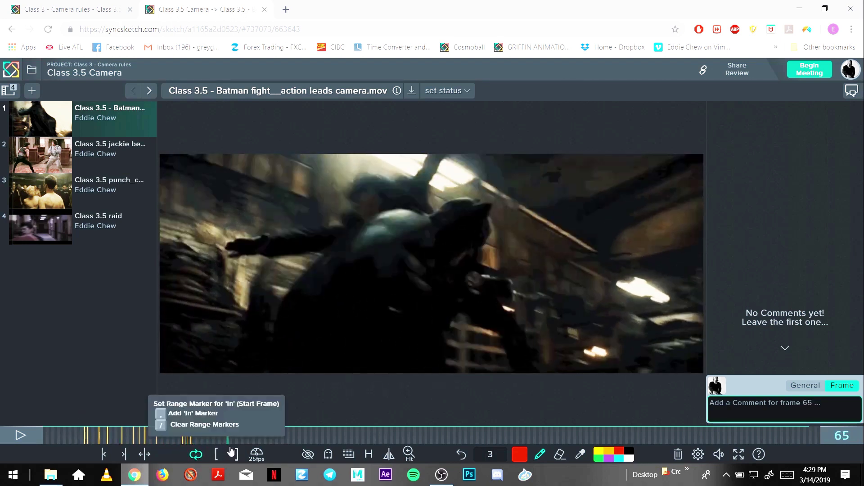
- Return to frame 61 and draw a leftward red arrow over its upper right
{"action": "key", "text": "Left"}
{"action": "key", "text": "Left"}
{"action": "key", "text": "Left"}
{"action": "mouse_move", "coordinate": [206, 443]}
{"action": "left_mouse_down"}
{"action": "mouse_move", "coordinate": [236, 442]}
{"action": "mouse_move", "coordinate": [203, 433]}
{"action": "mouse_move", "coordinate": [238, 432]}
{"action": "mouse_move", "coordinate": [199, 426]}
{"action": "mouse_move", "coordinate": [235, 428]}
{"action": "mouse_move", "coordinate": [217, 420]}
{"action": "left_mouse_up"}
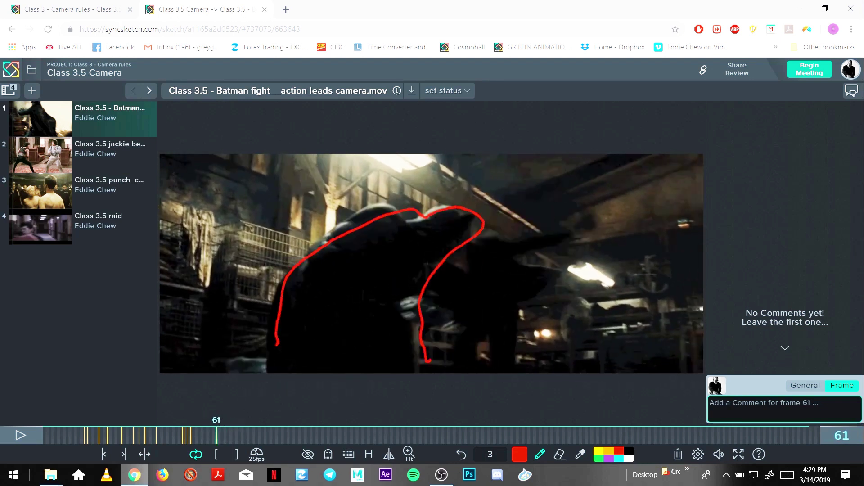
{"action": "mouse_move", "coordinate": [220, 433]}
{"action": "left_mouse_down"}
{"action": "mouse_move", "coordinate": [228, 427]}
{"action": "mouse_move", "coordinate": [217, 426]}
{"action": "left_mouse_up"}
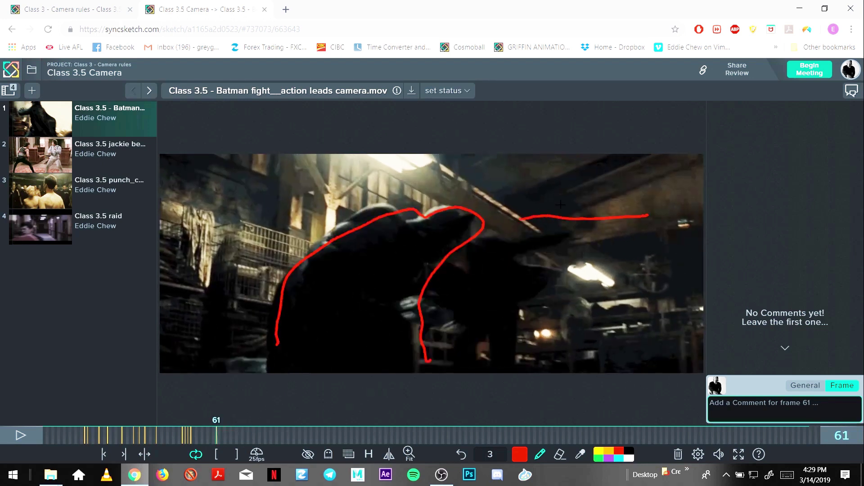
{"action": "left_click_drag", "start_coordinate": [642, 266], "coordinate": [515, 285]}
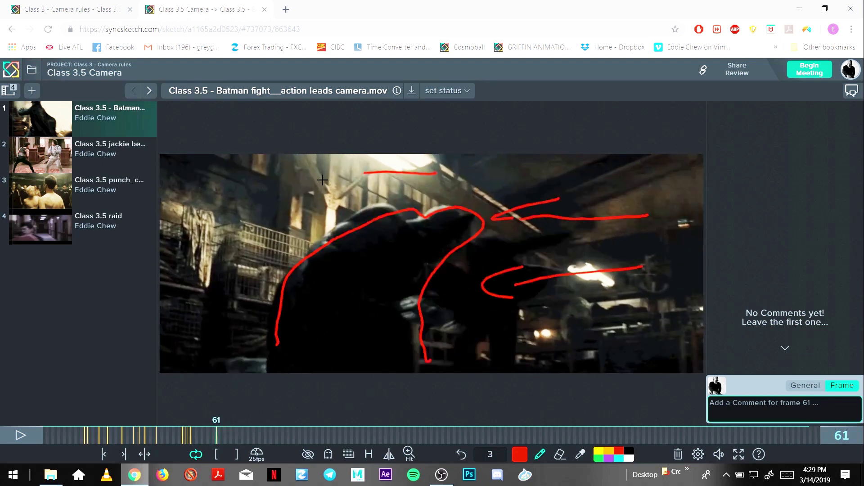
- Draw two leftward red arrows on frame 74, one across the top and one lower
{"action": "key", "text": "Right"}
{"action": "key", "text": "Right"}
{"action": "key", "text": "Right"}
{"action": "key", "text": "Right"}
{"action": "key", "text": "Right"}
{"action": "key", "text": "Right"}
{"action": "key", "text": "Right"}
{"action": "key", "text": "Right"}
{"action": "key", "text": "Right"}
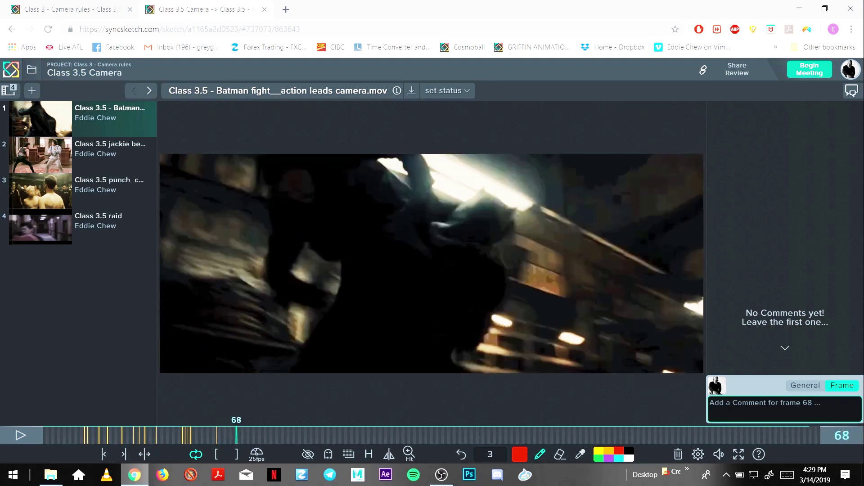
{"action": "key", "text": "Right"}
{"action": "key", "text": "Right"}
{"action": "key", "text": "Right"}
{"action": "key", "text": "Right"}
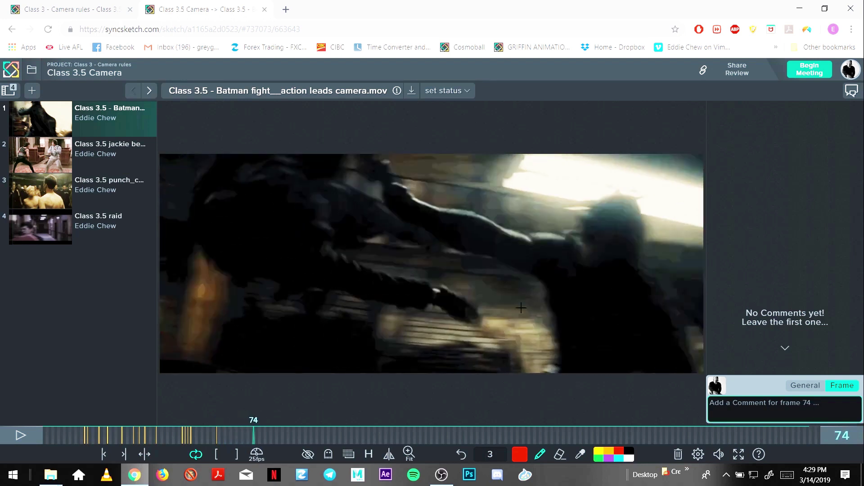
{"action": "key", "text": "Right"}
{"action": "key", "text": "Left"}
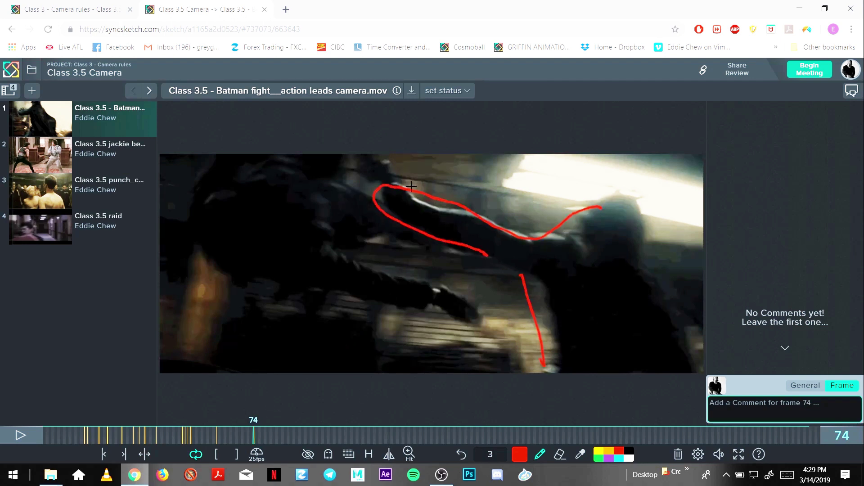
{"action": "left_click_drag", "start_coordinate": [562, 184], "coordinate": [383, 169]}
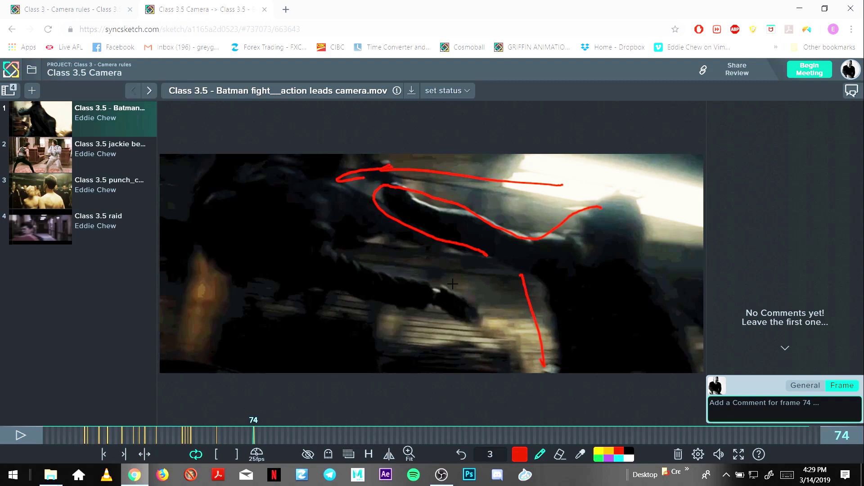
{"action": "left_click_drag", "start_coordinate": [452, 283], "coordinate": [294, 269]}
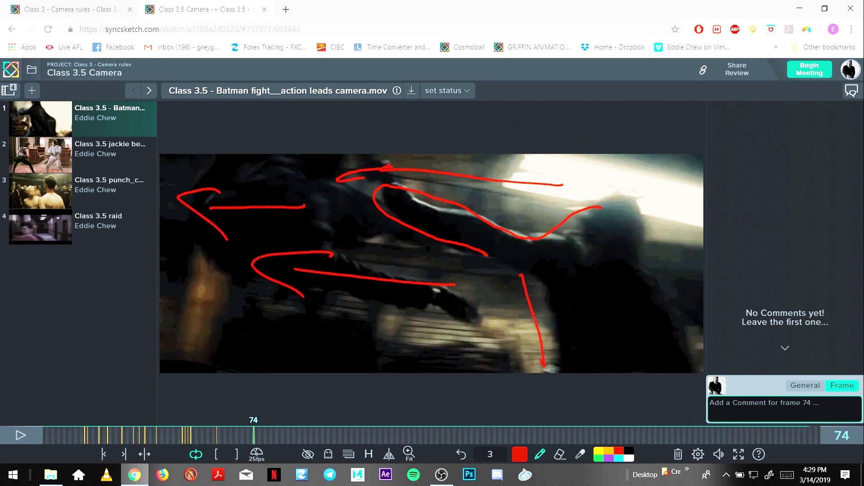
{"action": "mouse_move", "coordinate": [220, 423]}
{"action": "left_mouse_down"}
{"action": "mouse_move", "coordinate": [188, 430]}
{"action": "mouse_move", "coordinate": [262, 430]}
{"action": "mouse_move", "coordinate": [271, 451]}
{"action": "mouse_move", "coordinate": [285, 454]}
{"action": "mouse_move", "coordinate": [232, 442]}
{"action": "mouse_move", "coordinate": [264, 442]}
{"action": "mouse_move", "coordinate": [236, 441]}
{"action": "mouse_move", "coordinate": [250, 452]}
{"action": "mouse_move", "coordinate": [295, 450]}
{"action": "mouse_move", "coordinate": [226, 437]}
{"action": "mouse_move", "coordinate": [259, 443]}
{"action": "left_mouse_up"}
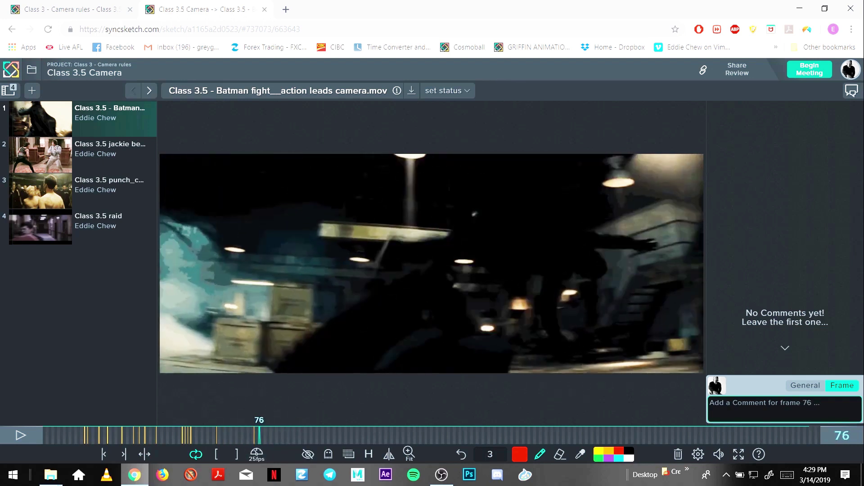
- Step from frame 74 through frames 78 and 81 to frame 87, reviewing the arrows
{"action": "key", "text": "Left"}
{"action": "key", "text": "Left"}
{"action": "key", "text": "Right"}
{"action": "key", "text": "Right"}
{"action": "key", "text": "Right"}
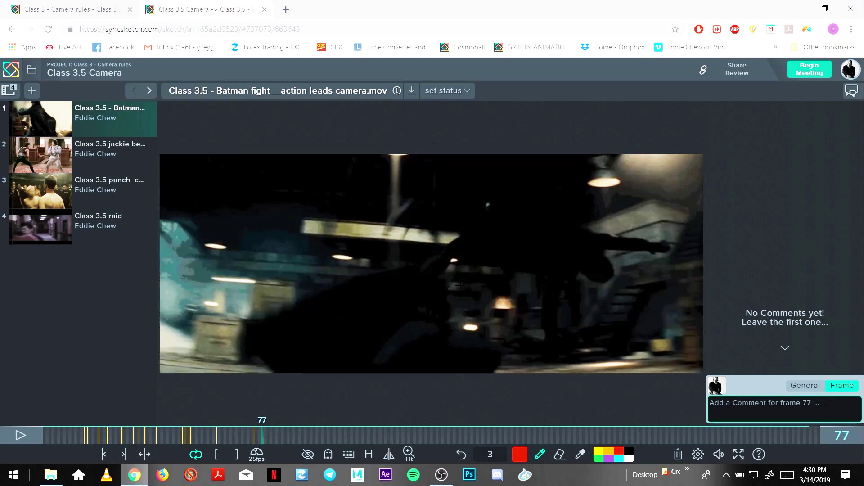
{"action": "key", "text": "Right"}
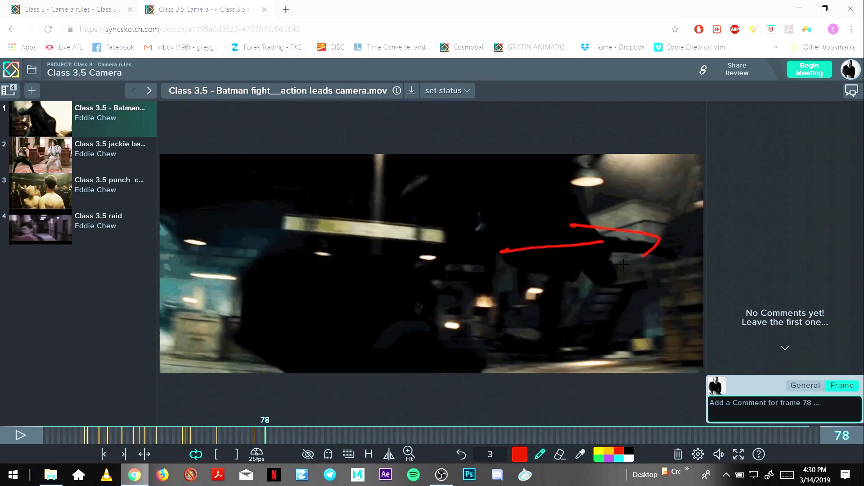
{"action": "key", "text": "Right"}
{"action": "key", "text": "Right"}
{"action": "key", "text": "Right"}
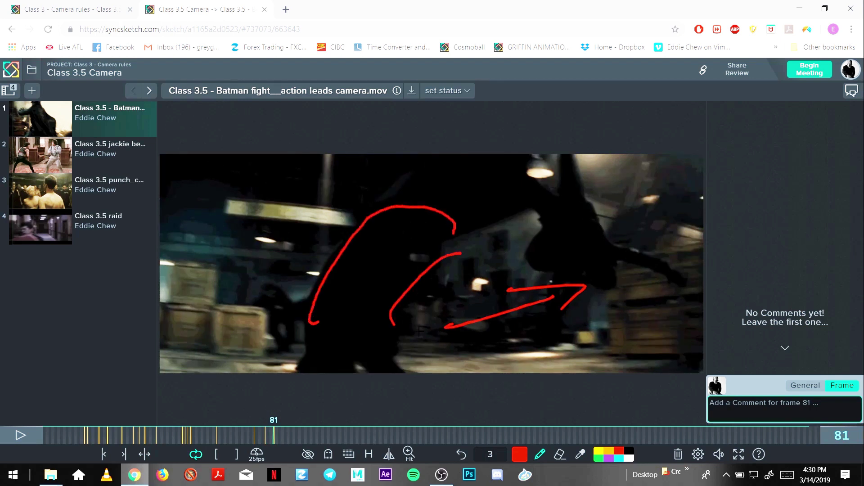
{"action": "key", "text": "Right"}
{"action": "key", "text": "Right"}
{"action": "key", "text": "Right"}
{"action": "key", "text": "Right"}
{"action": "key", "text": "Right"}
{"action": "key", "text": "Right"}
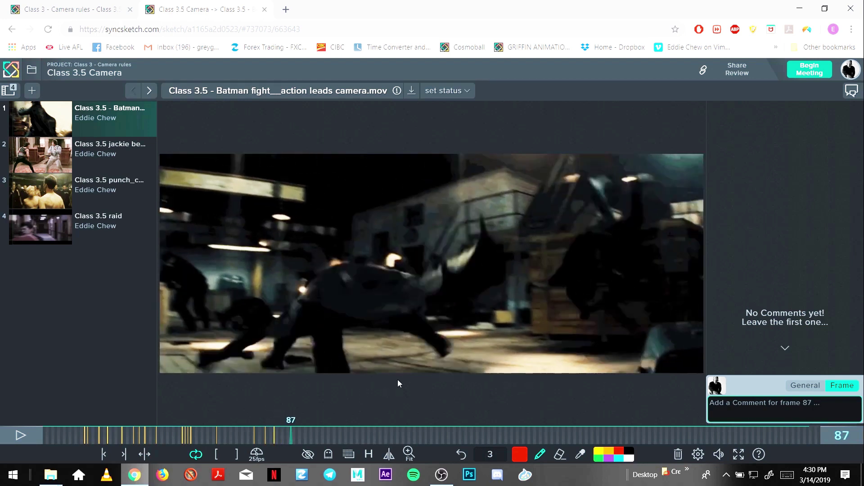
{"action": "key", "text": "Right"}
{"action": "key", "text": "Right"}
{"action": "key", "text": "Right"}
{"action": "key", "text": "Right"}
{"action": "key", "text": "Right"}
{"action": "key", "text": "Right"}
{"action": "key", "text": "Right"}
{"action": "key", "text": "Right"}
{"action": "key", "text": "Right"}
{"action": "key", "text": "Right"}
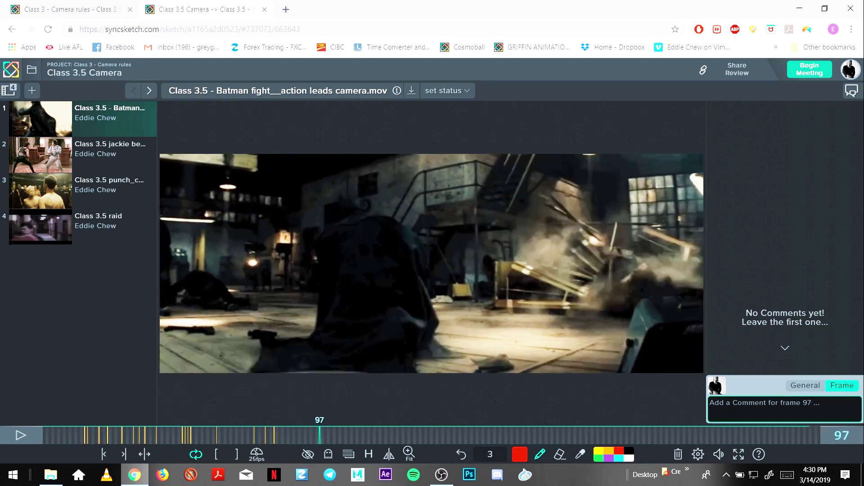
{"action": "key", "text": "Right"}
{"action": "key", "text": "Right"}
{"action": "key", "text": "Right"}
{"action": "key", "text": "Right"}
{"action": "key", "text": "Right"}
{"action": "key", "text": "Right"}
{"action": "key", "text": "Right"}
{"action": "key", "text": "Right"}
{"action": "key", "text": "Right"}
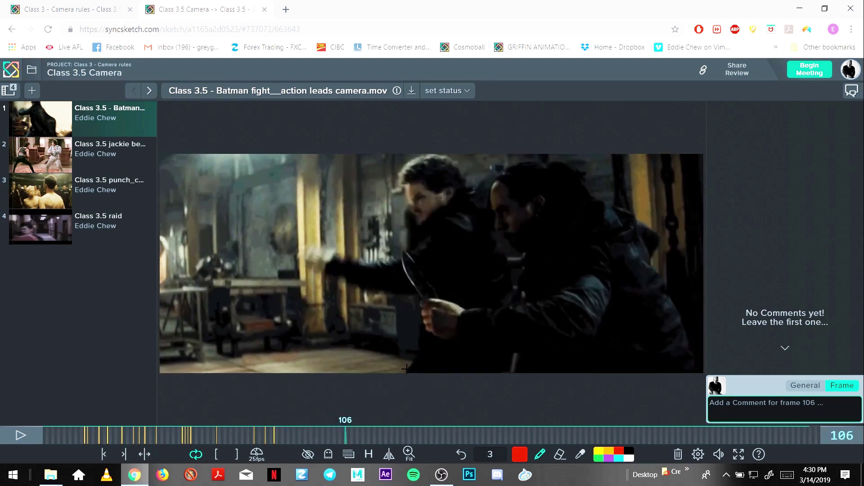
{"action": "key", "text": "Right"}
{"action": "key", "text": "Right"}
{"action": "key", "text": "Right"}
{"action": "key", "text": "Right"}
{"action": "key", "text": "Right"}
{"action": "key", "text": "Right"}
{"action": "key", "text": "Right"}
{"action": "key", "text": "Right"}
{"action": "key", "text": "Right"}
{"action": "key", "text": "Right"}
{"action": "key", "text": "Right"}
{"action": "key", "text": "Right"}
{"action": "key", "text": "Right"}
{"action": "key", "text": "Right"}
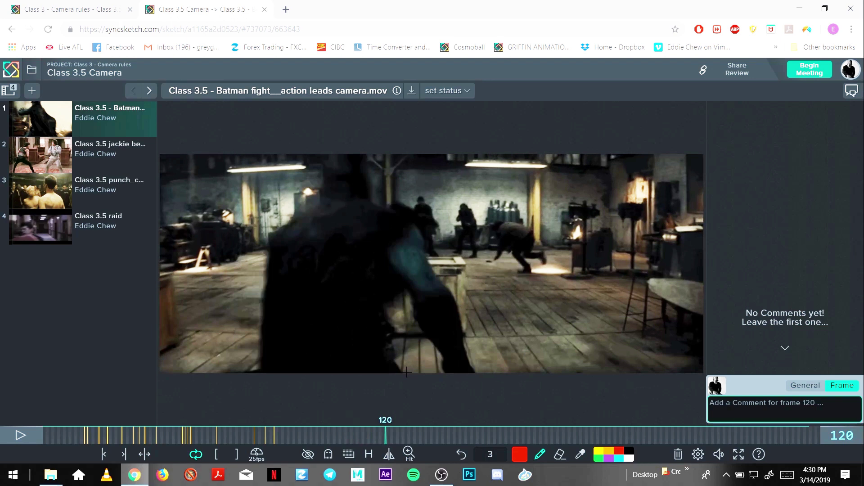
{"action": "key", "text": "Right"}
{"action": "key", "text": "Right"}
{"action": "key", "text": "Right"}
{"action": "left_click", "coordinate": [396, 437]}
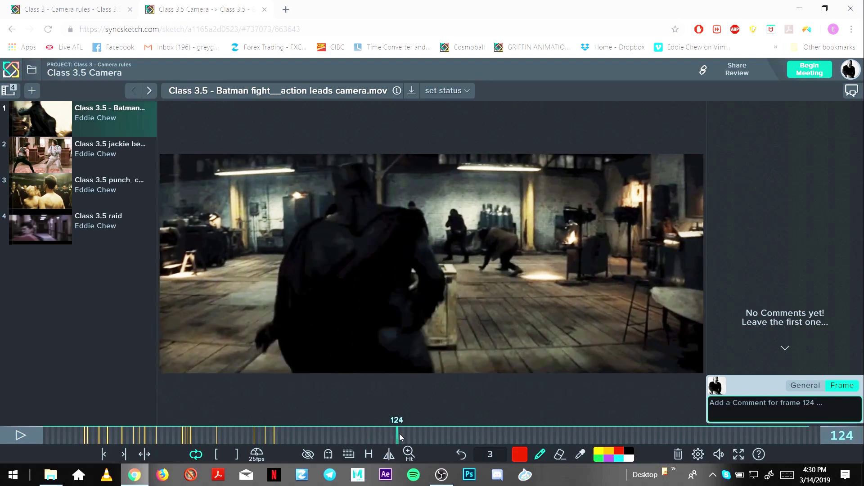
{"action": "left_click_drag", "start_coordinate": [398, 433], "coordinate": [375, 421]}
{"action": "key", "text": "Right"}
{"action": "key", "text": "Right"}
{"action": "key", "text": "Right"}
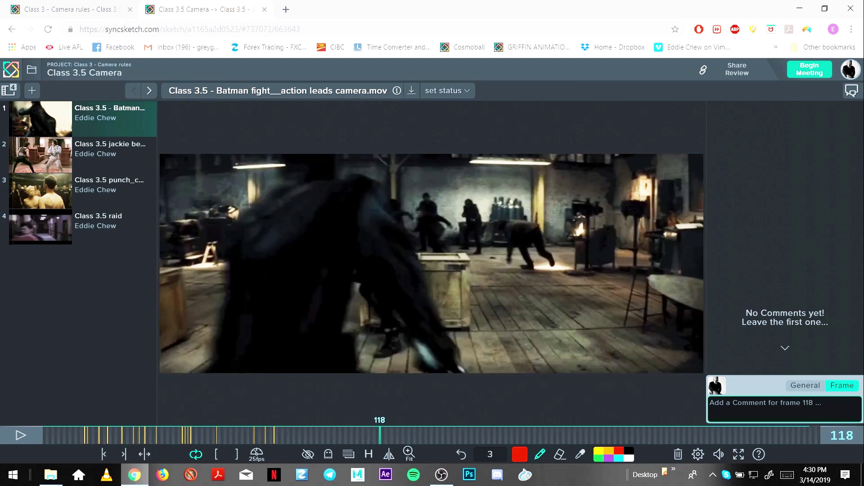
{"action": "key", "text": "Right"}
{"action": "key", "text": "Right"}
{"action": "key", "text": "Right"}
{"action": "key", "text": "Right"}
{"action": "key", "text": "Right"}
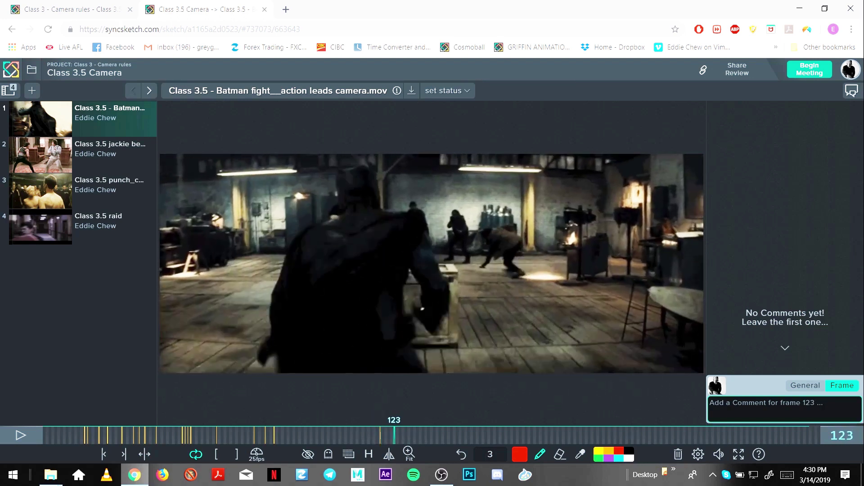
{"action": "key", "text": "Right"}
{"action": "key", "text": "Right"}
{"action": "key", "text": "Right"}
{"action": "key", "text": "Right"}
{"action": "key", "text": "Right"}
{"action": "key", "text": "Right"}
{"action": "key", "text": "Right"}
{"action": "key", "text": "Right"}
{"action": "key", "text": "Right"}
{"action": "key", "text": "Right"}
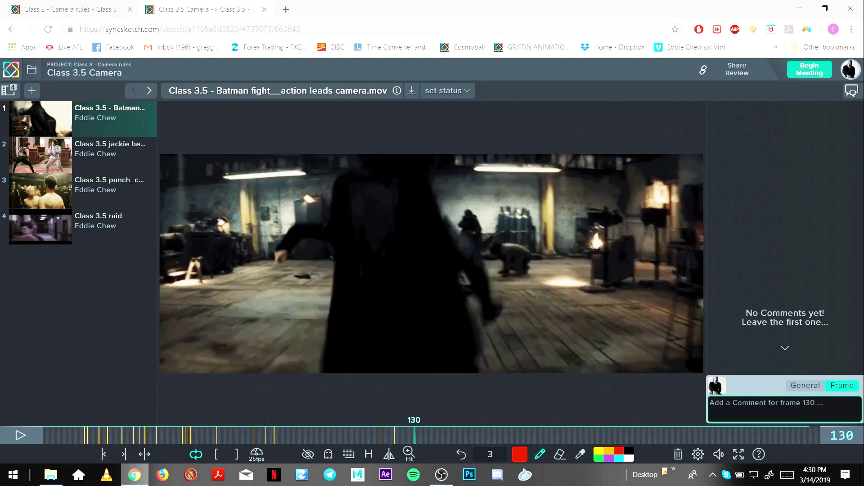
{"action": "key", "text": "Right"}
{"action": "key", "text": "Right"}
{"action": "key", "text": "Right"}
{"action": "key", "text": "Right"}
{"action": "key", "text": "Right"}
{"action": "key", "text": "Right"}
{"action": "key", "text": "Right"}
{"action": "key", "text": "Right"}
{"action": "key", "text": "Right"}
{"action": "key", "text": "Right"}
{"action": "key", "text": "Right"}
{"action": "key", "text": "Right"}
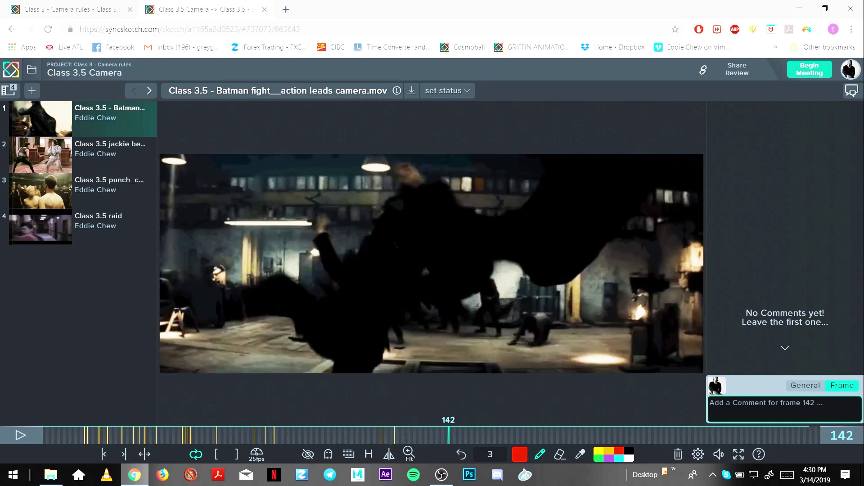
{"action": "key", "text": "Right"}
{"action": "key", "text": "Right"}
{"action": "key", "text": "Right"}
{"action": "key", "text": "Right"}
{"action": "key", "text": "Right"}
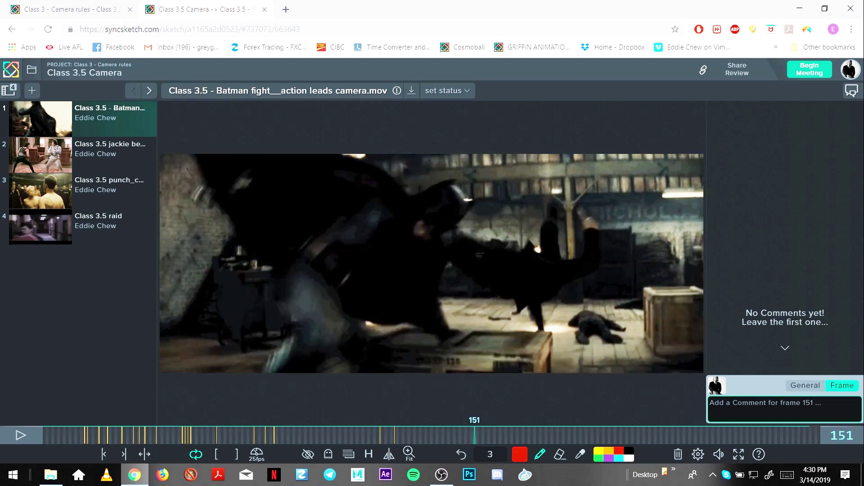
{"action": "key", "text": "Left"}
{"action": "key", "text": "Left"}
{"action": "key", "text": "Left"}
{"action": "key", "text": "Left"}
{"action": "key", "text": "Left"}
{"action": "key", "text": "Left"}
{"action": "key", "text": "Left"}
{"action": "key", "text": "Left"}
{"action": "key", "text": "Left"}
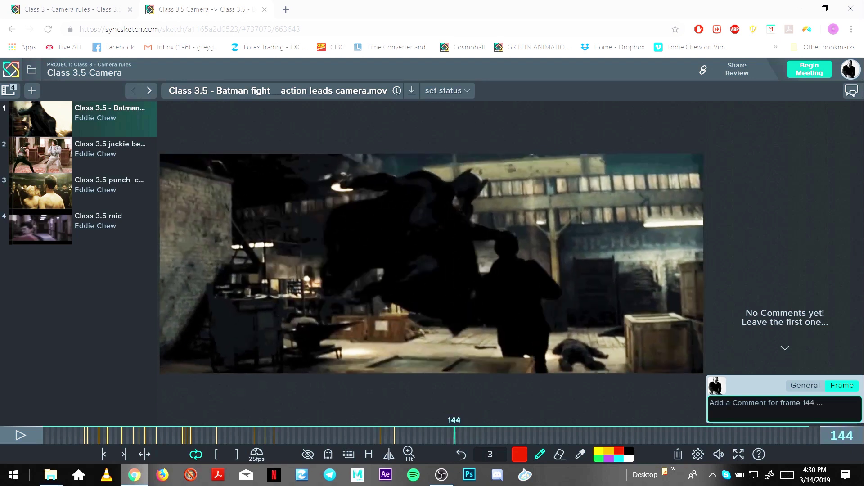
- Step through frames 141 to 160, reviewing the kick arrows on frames 145 and 153
{"action": "key", "text": "Right"}
{"action": "key", "text": "Right"}
{"action": "key", "text": "Right"}
{"action": "key", "text": "Right"}
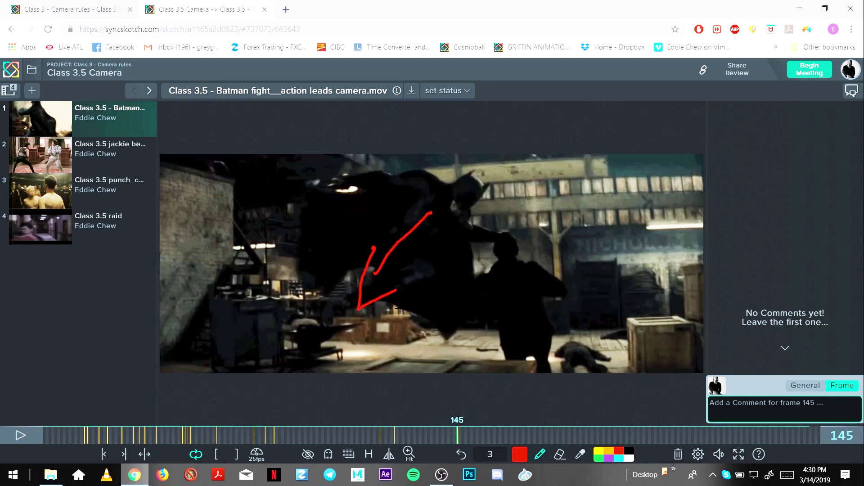
{"action": "key", "text": "Right"}
{"action": "key", "text": "Right"}
{"action": "key", "text": "Right"}
{"action": "key", "text": "Right"}
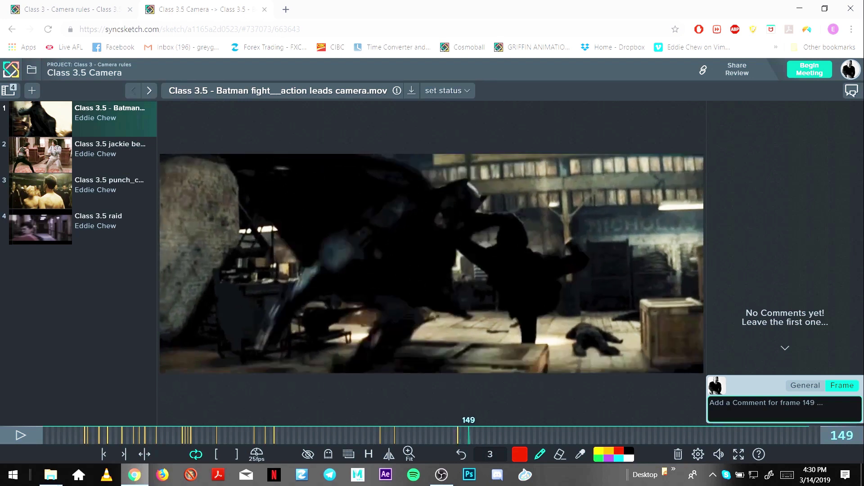
{"action": "key", "text": "Right"}
{"action": "key", "text": "Right"}
{"action": "key", "text": "Right"}
{"action": "key", "text": "Right"}
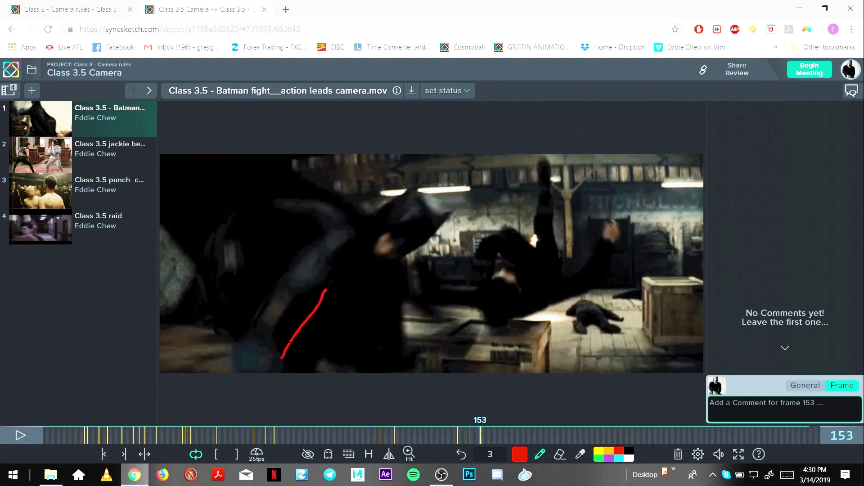
{"action": "key", "text": "Right"}
{"action": "key", "text": "Right"}
{"action": "key", "text": "Right"}
{"action": "key", "text": "Right"}
{"action": "key", "text": "Right"}
{"action": "key", "text": "Right"}
{"action": "key", "text": "Right"}
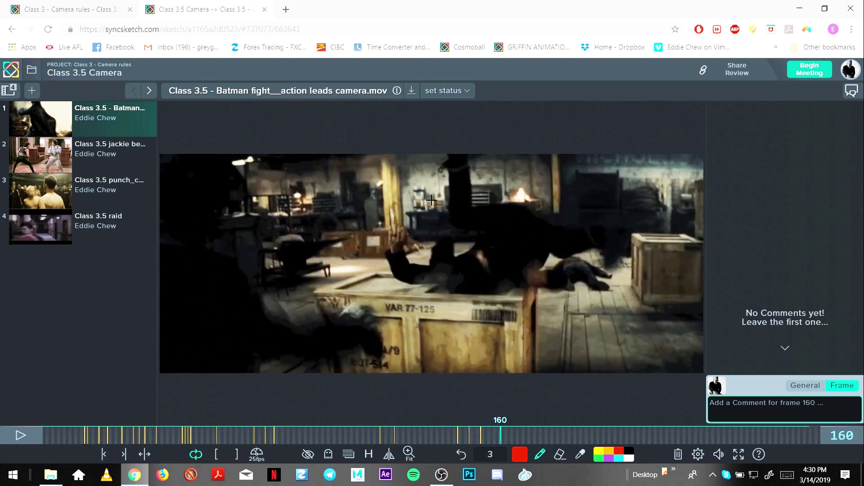
{"action": "key", "text": "Left"}
{"action": "key", "text": "Left"}
{"action": "key", "text": "Left"}
{"action": "key", "text": "Left"}
{"action": "key", "text": "Left"}
{"action": "key", "text": "Left"}
{"action": "key", "text": "Left"}
{"action": "key", "text": "Left"}
{"action": "key", "text": "Left"}
{"action": "key", "text": "Left"}
{"action": "key", "text": "Left"}
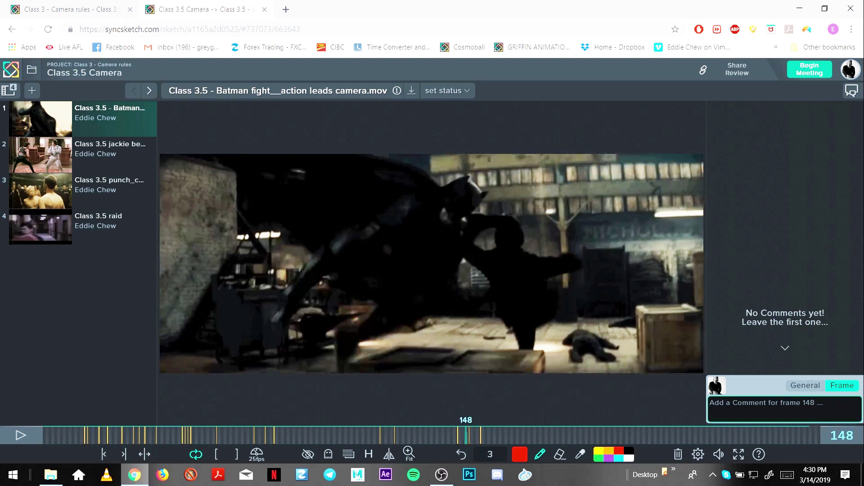
{"action": "key", "text": "Right"}
{"action": "key", "text": "Right"}
{"action": "key", "text": "Right"}
{"action": "key", "text": "Right"}
{"action": "key", "text": "Right"}
{"action": "key", "text": "Right"}
{"action": "key", "text": "Right"}
{"action": "key", "text": "Right"}
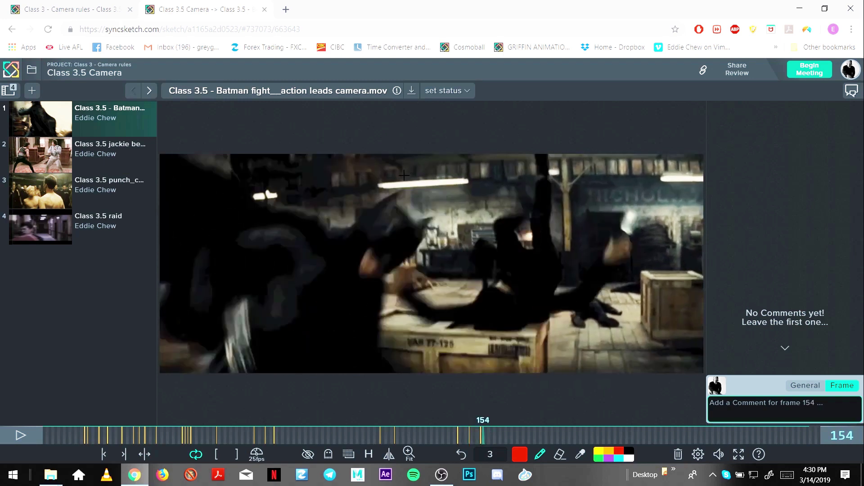
{"action": "key", "text": "Right"}
{"action": "key", "text": "Right"}
{"action": "key", "text": "Right"}
{"action": "key", "text": "Left"}
{"action": "key", "text": "Left"}
{"action": "key", "text": "Left"}
{"action": "key", "text": "Left"}
{"action": "key", "text": "Left"}
{"action": "key", "text": "Left"}
{"action": "key", "text": "Left"}
{"action": "key", "text": "Left"}
{"action": "key", "text": "Left"}
{"action": "key", "text": "Left"}
{"action": "key", "text": "Left"}
{"action": "key", "text": "Left"}
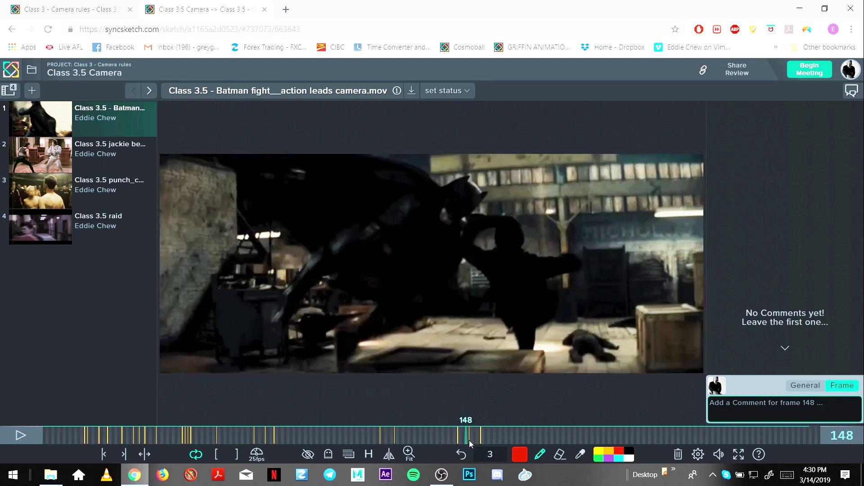
{"action": "key", "text": "Right"}
{"action": "key", "text": "Right"}
{"action": "key", "text": "Right"}
{"action": "key", "text": "Right"}
{"action": "key", "text": "Right"}
{"action": "key", "text": "Right"}
{"action": "key", "text": "Right"}
{"action": "key", "text": "Right"}
{"action": "key", "text": "Left"}
{"action": "key", "text": "Left"}
{"action": "key", "text": "Left"}
{"action": "key", "text": "Left"}
{"action": "key", "text": "Left"}
{"action": "key", "text": "Left"}
{"action": "key", "text": "Left"}
{"action": "key", "text": "Left"}
{"action": "key", "text": "Left"}
{"action": "key", "text": "Left"}
{"action": "key", "text": "Left"}
{"action": "key", "text": "Left"}
{"action": "key", "text": "Left"}
{"action": "key", "text": "Left"}
{"action": "key", "text": "Left"}
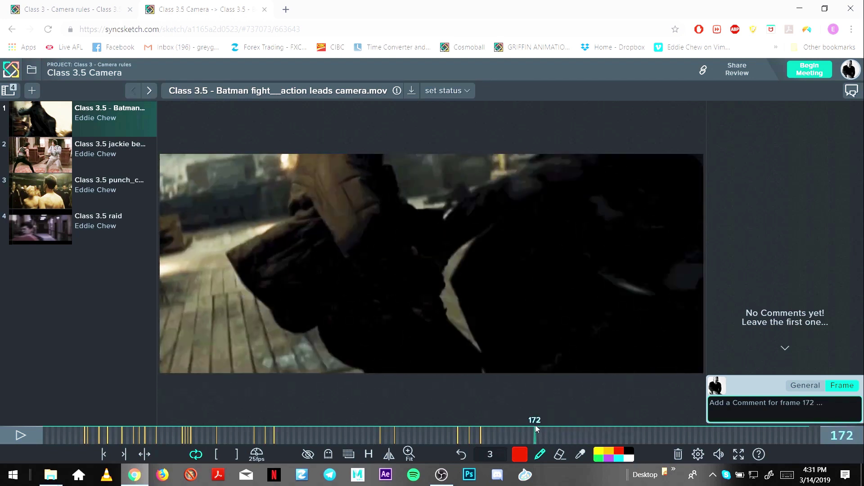
- Advance from frame 178 through the frames carrying the new red motion arrows
{"action": "key", "text": "Right"}
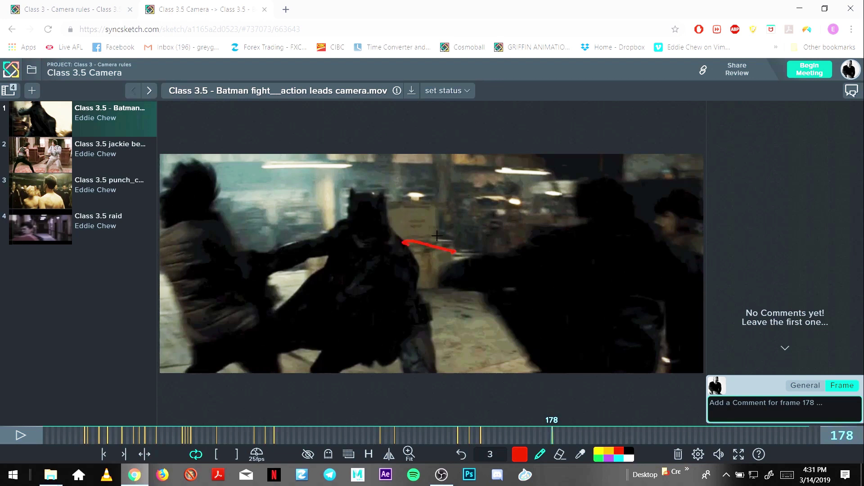
{"action": "key", "text": "Right"}
{"action": "key", "text": "Right"}
{"action": "key", "text": "Right"}
{"action": "key", "text": "Right"}
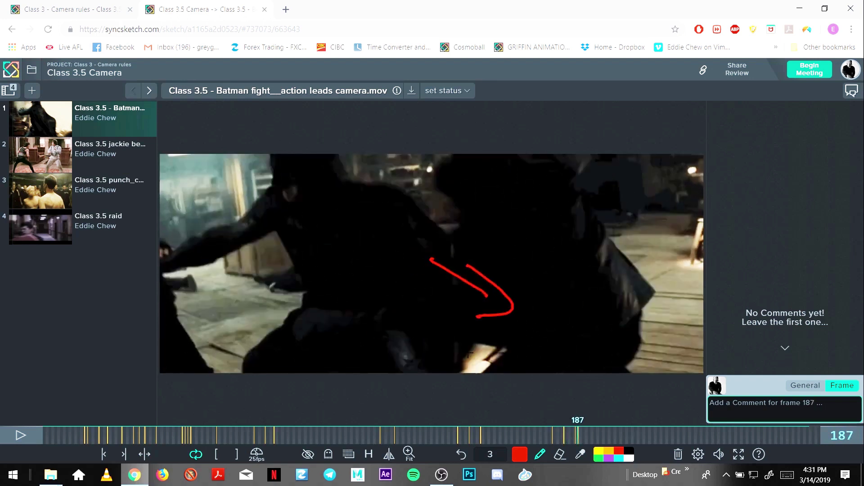
{"action": "key", "text": "Right"}
{"action": "key", "text": "Right"}
{"action": "key", "text": "Right"}
{"action": "key", "text": "Right"}
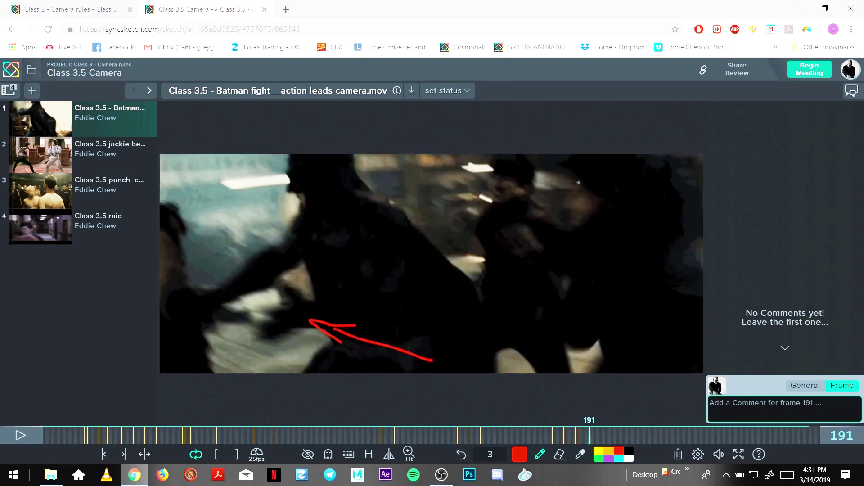
{"action": "key", "text": "Right"}
{"action": "key", "text": "Right"}
{"action": "key", "text": "Right"}
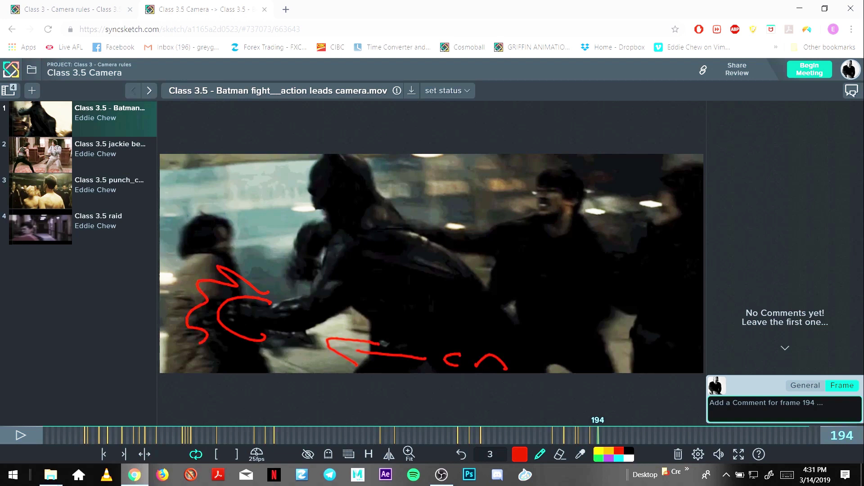
- Settle on frame 197 and draw a red zigzag over the left fighter
{"action": "key", "text": "Right"}
{"action": "key", "text": "Right"}
{"action": "key", "text": "Right"}
{"action": "key", "text": "Right"}
{"action": "key", "text": "Right"}
{"action": "key", "text": "Right"}
{"action": "key", "text": "Right"}
{"action": "key", "text": "Right"}
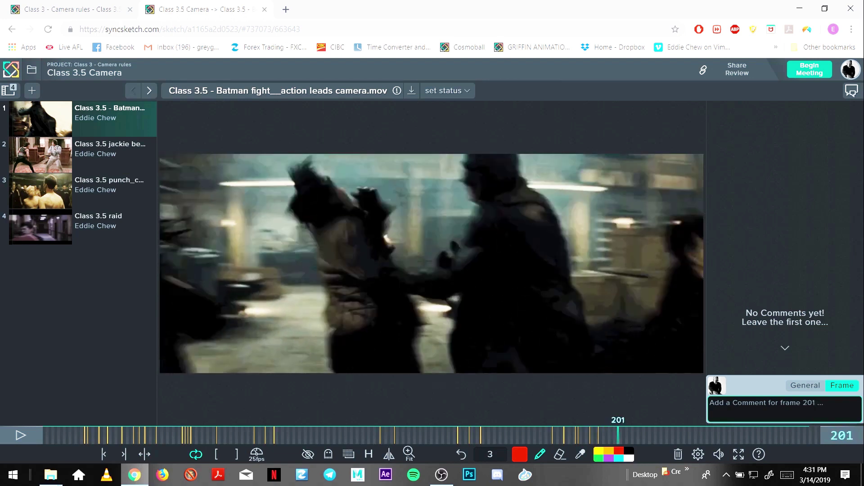
{"action": "key", "text": "Left"}
{"action": "key", "text": "Left"}
{"action": "key", "text": "Left"}
{"action": "key", "text": "Left"}
{"action": "key", "text": "Left"}
{"action": "key", "text": "Left"}
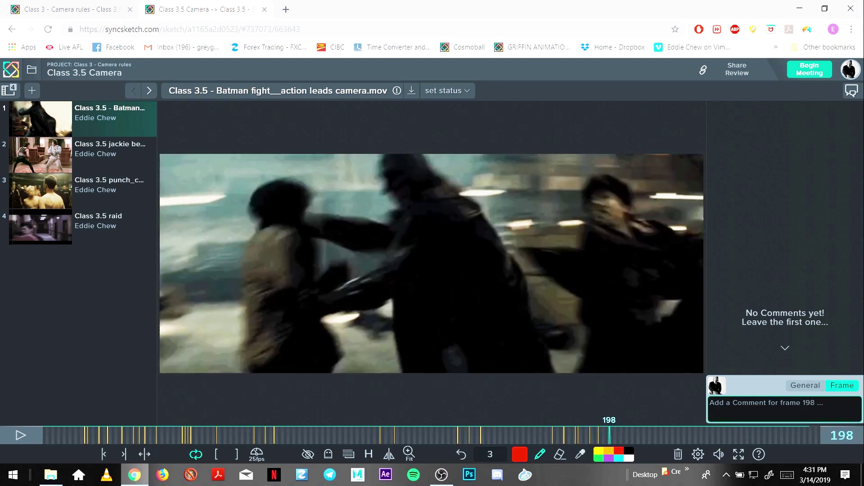
{"action": "key", "text": "Right"}
{"action": "key", "text": "Right"}
{"action": "key", "text": "Left"}
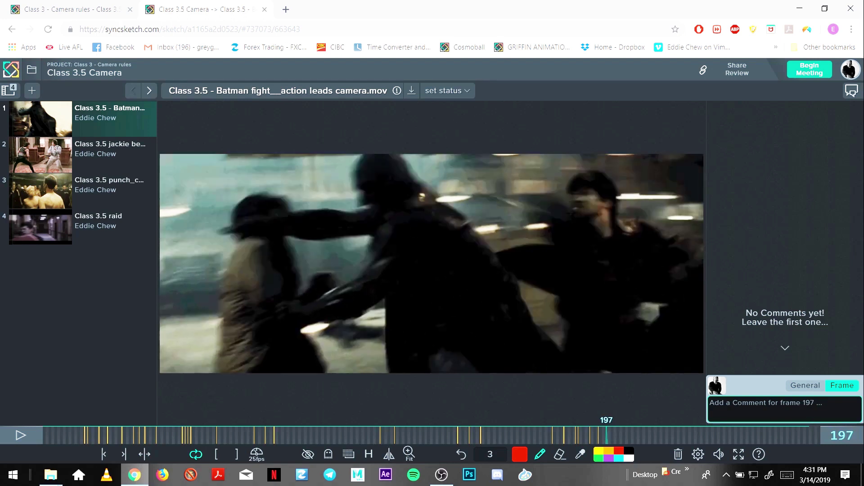
{"action": "mouse_move", "coordinate": [288, 208]}
{"action": "left_mouse_down"}
{"action": "mouse_move", "coordinate": [213, 224]}
{"action": "mouse_move", "coordinate": [273, 272]}
{"action": "left_mouse_up"}
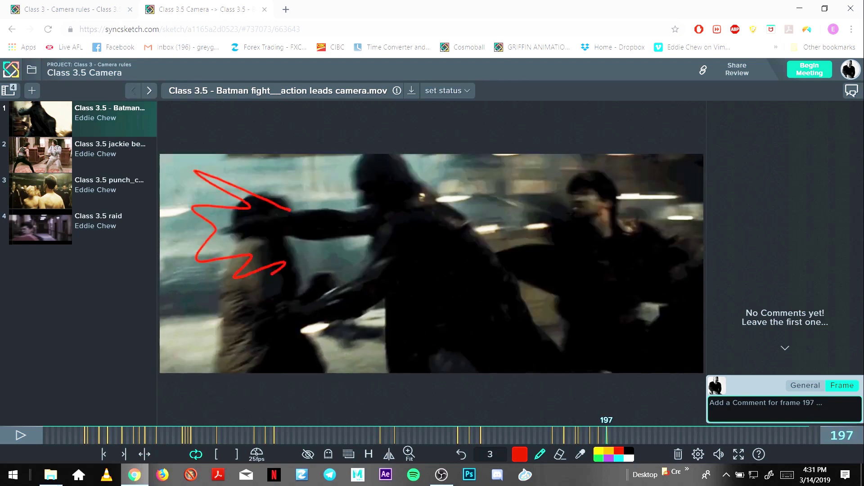
- Advance through frames 200 to 211 and draw a red stroke over the left figure on frame 210
{"action": "key", "text": "Right"}
{"action": "key", "text": "Right"}
{"action": "key", "text": "Right"}
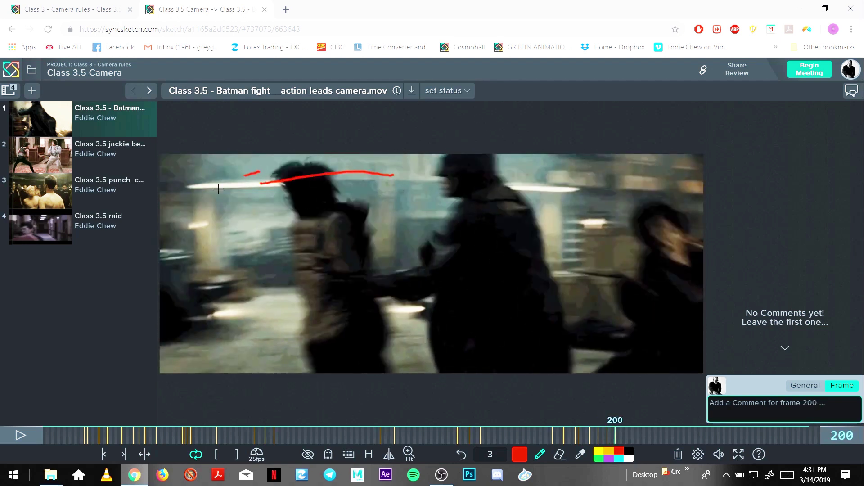
{"action": "key", "text": "Right"}
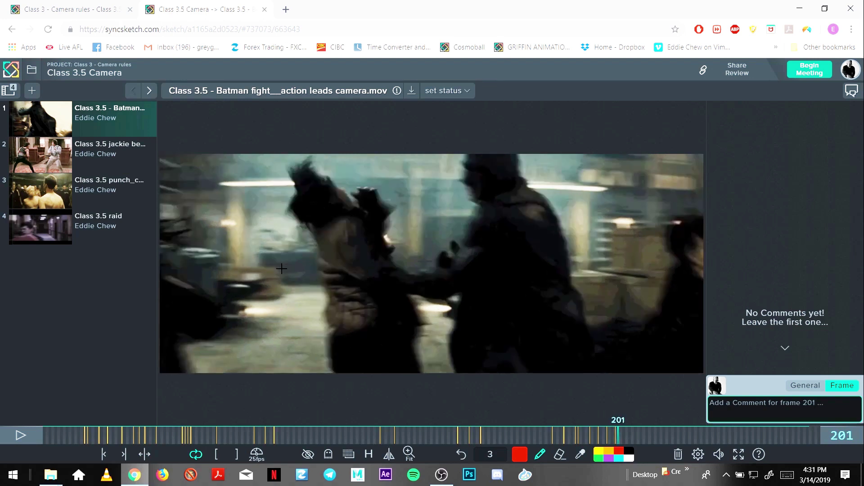
{"action": "key", "text": "Right"}
{"action": "key", "text": "Right"}
{"action": "key", "text": "Right"}
{"action": "key", "text": "Right"}
{"action": "key", "text": "Right"}
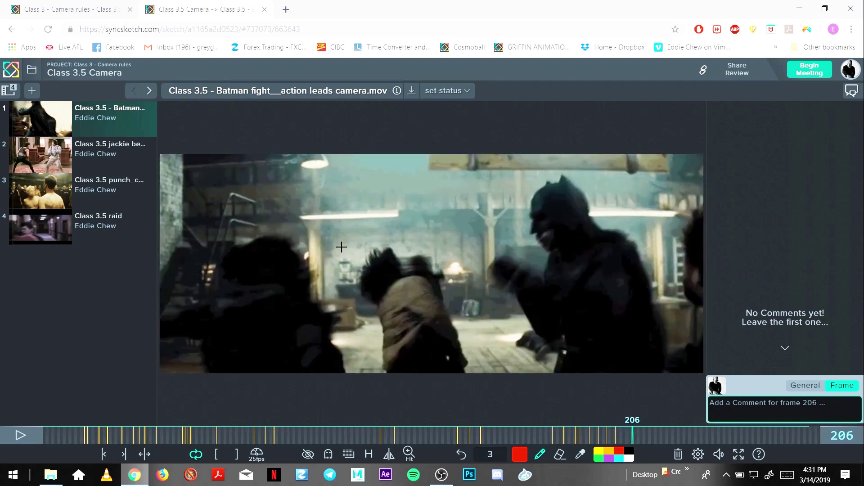
{"action": "key", "text": "Right"}
{"action": "key", "text": "Right"}
{"action": "key", "text": "Right"}
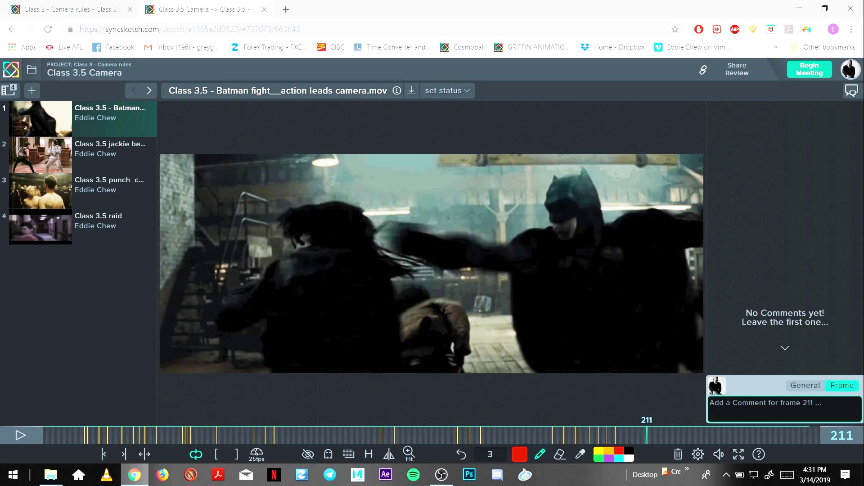
{"action": "key", "text": "Left"}
- Step past frame 210 and scrub the timeline to land on frame 217
{"action": "key", "text": "Right"}
{"action": "mouse_move", "coordinate": [395, 226]}
{"action": "left_mouse_down"}
{"action": "mouse_move", "coordinate": [318, 221]}
{"action": "mouse_move", "coordinate": [327, 266]}
{"action": "mouse_move", "coordinate": [392, 311]}
{"action": "left_mouse_up"}
{"action": "key", "text": "Right"}
{"action": "key", "text": "Right"}
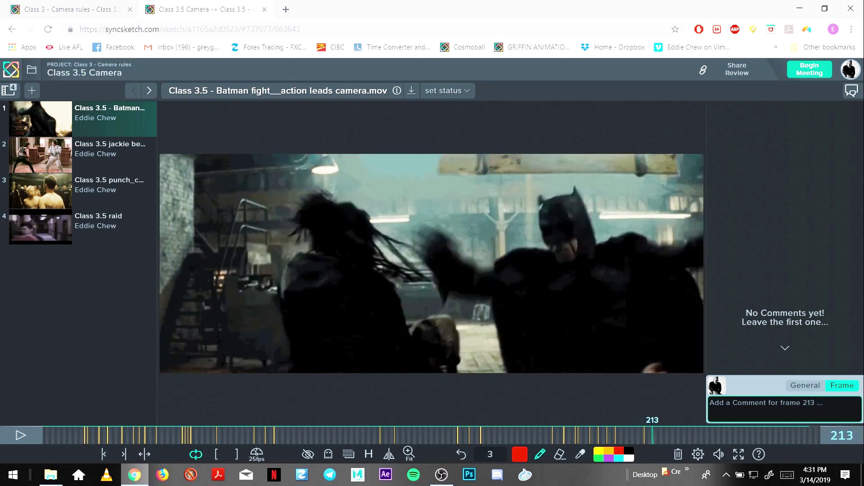
{"action": "key", "text": "Right"}
{"action": "key", "text": "Right"}
{"action": "key", "text": "Right"}
{"action": "key", "text": "Right"}
{"action": "key", "text": "Right"}
{"action": "key", "text": "Left"}
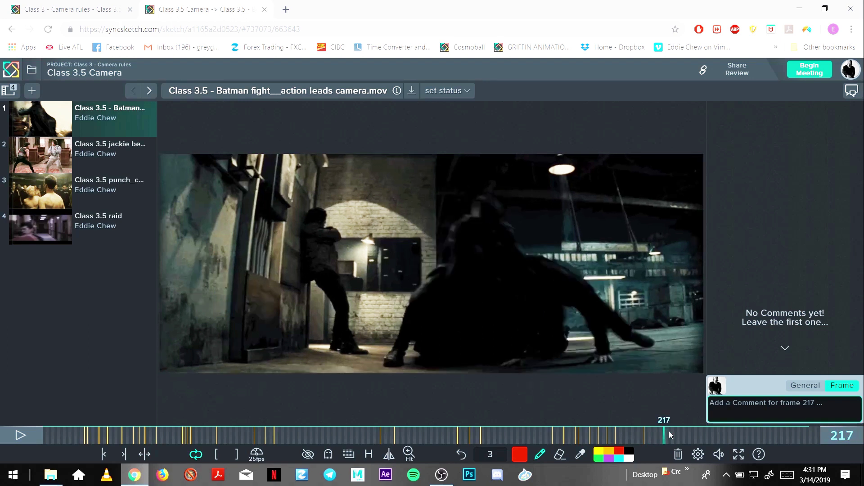
{"action": "mouse_move", "coordinate": [669, 431]}
{"action": "left_mouse_down"}
{"action": "mouse_move", "coordinate": [699, 434]}
{"action": "mouse_move", "coordinate": [660, 427]}
{"action": "mouse_move", "coordinate": [669, 430]}
{"action": "left_mouse_up"}
{"action": "key", "text": "Right"}
- Compare frames 219 and 220, then draw a red stroke on frame 222
{"action": "key", "text": "Left"}
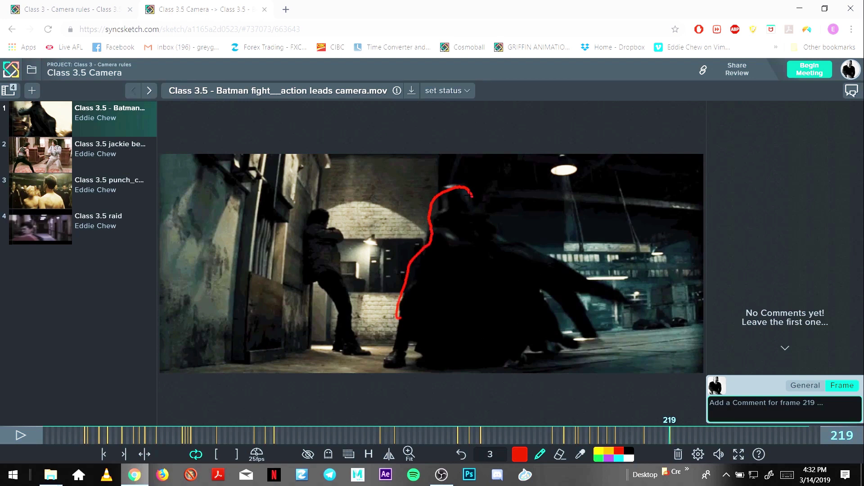
{"action": "key", "text": "Right"}
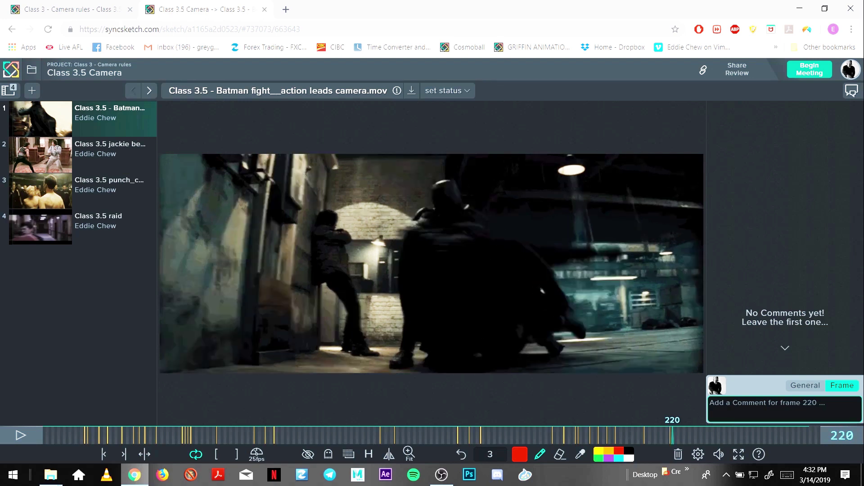
{"action": "key", "text": "Left"}
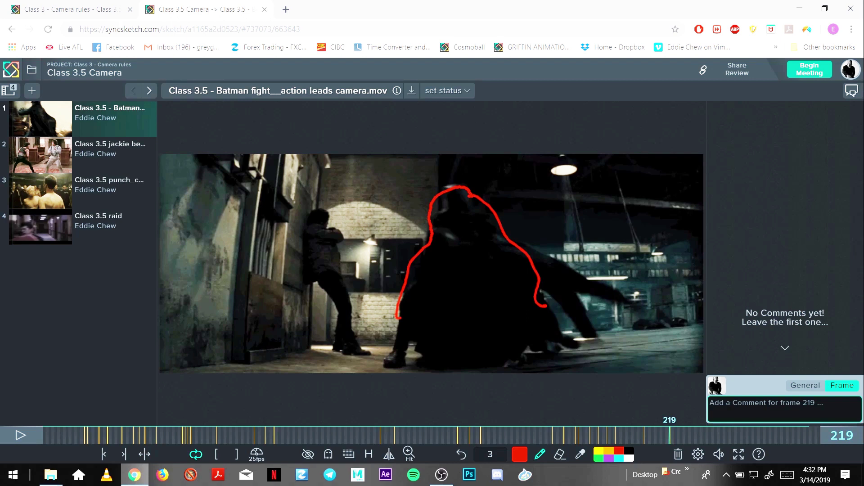
{"action": "key", "text": "Right"}
- Draw three red curved motion strokes on frame 225 and scrub ahead to later frames
{"action": "key", "text": "Right"}
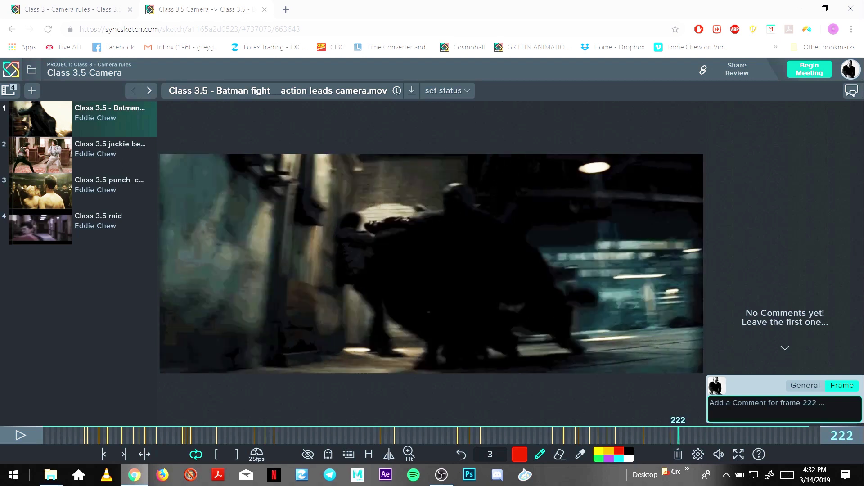
{"action": "mouse_move", "coordinate": [419, 215]}
{"action": "left_mouse_down"}
{"action": "mouse_move", "coordinate": [325, 229]}
{"action": "mouse_move", "coordinate": [383, 305]}
{"action": "left_mouse_up"}
{"action": "key", "text": "Right"}
{"action": "key", "text": "Right"}
{"action": "key", "text": "Right"}
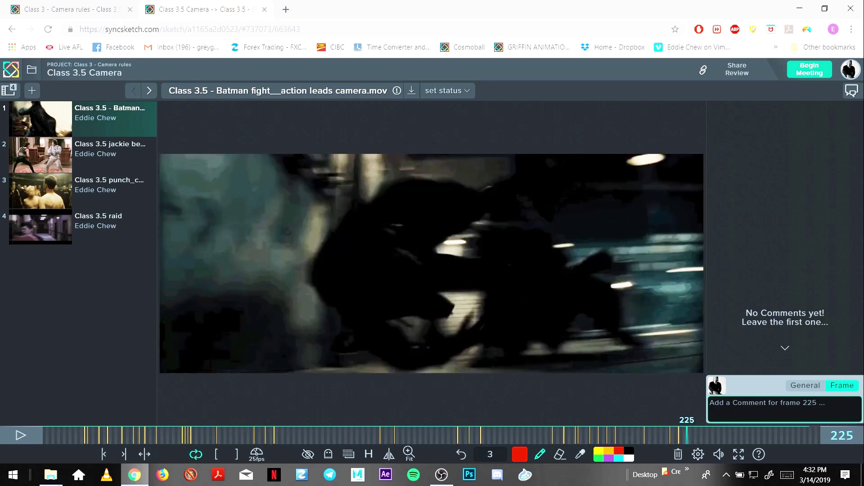
{"action": "left_click_drag", "start_coordinate": [582, 251], "coordinate": [450, 251]}
{"action": "mouse_move", "coordinate": [500, 236]}
{"action": "left_mouse_down"}
{"action": "mouse_move", "coordinate": [468, 237]}
{"action": "mouse_move", "coordinate": [463, 283]}
{"action": "left_mouse_up"}
{"action": "mouse_move", "coordinate": [606, 323]}
{"action": "left_mouse_down"}
{"action": "mouse_move", "coordinate": [492, 315]}
{"action": "mouse_move", "coordinate": [518, 340]}
{"action": "left_mouse_up"}
{"action": "left_click_drag", "start_coordinate": [692, 432], "coordinate": [755, 439]}
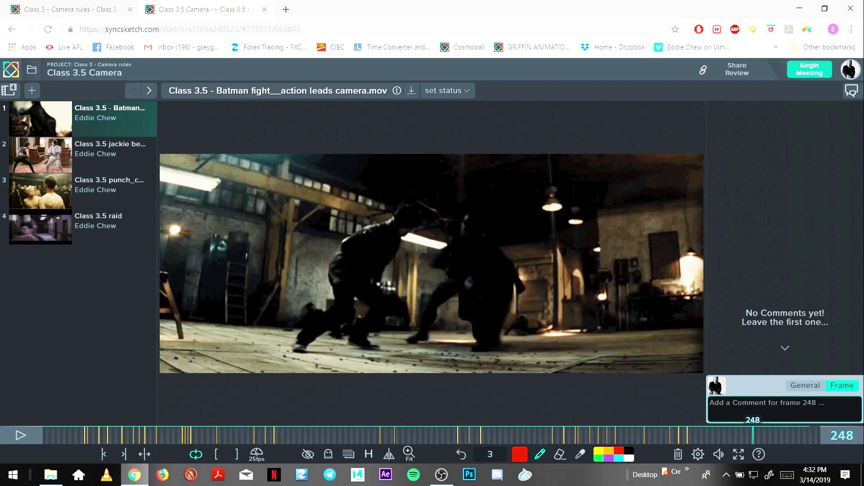
- Draw red arrows over the two fighters on frame 248 and a downward arrow on frame 254
{"action": "left_click_drag", "start_coordinate": [373, 181], "coordinate": [411, 196]}
{"action": "left_click_drag", "start_coordinate": [454, 173], "coordinate": [431, 227]}
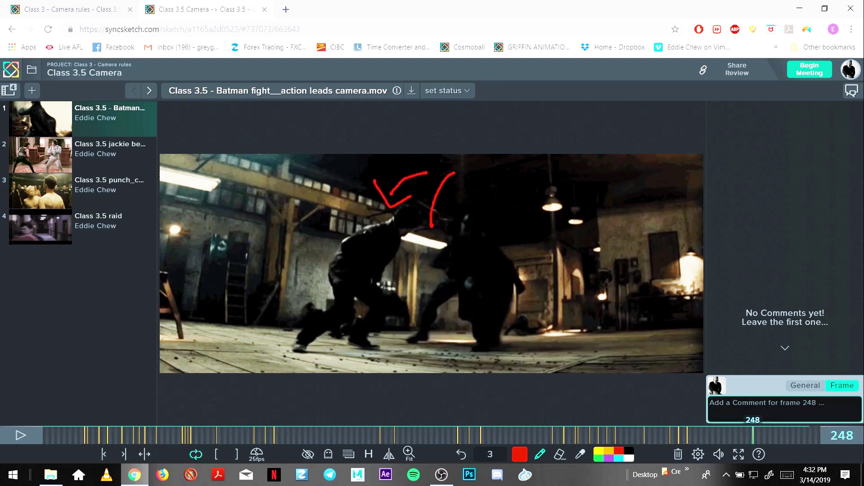
{"action": "key", "text": "Right"}
{"action": "key", "text": "Right"}
{"action": "key", "text": "Right"}
{"action": "key", "text": "Right"}
{"action": "key", "text": "Right"}
{"action": "key", "text": "Right"}
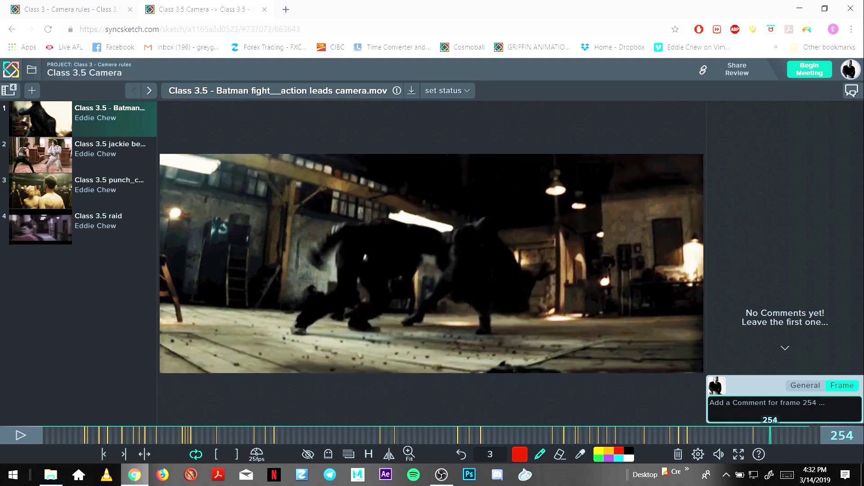
{"action": "left_click_drag", "start_coordinate": [507, 208], "coordinate": [503, 284]}
{"action": "left_click_drag", "start_coordinate": [479, 278], "coordinate": [526, 284]}
{"action": "key", "text": "Right"}
{"action": "key", "text": "Right"}
{"action": "key", "text": "Right"}
{"action": "key", "text": "Right"}
{"action": "key", "text": "Right"}
{"action": "key", "text": "Right"}
{"action": "key", "text": "Right"}
{"action": "key", "text": "Right"}
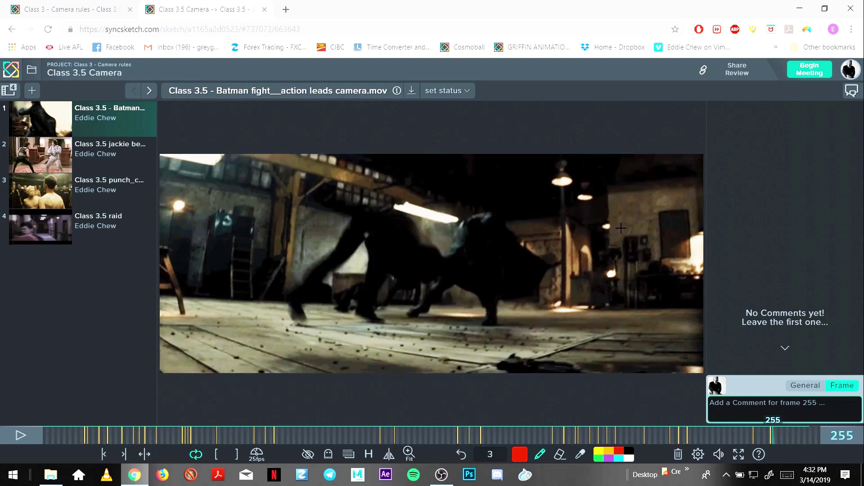
{"action": "key", "text": "Right"}
{"action": "key", "text": "Right"}
{"action": "key", "text": "Right"}
{"action": "key", "text": "Right"}
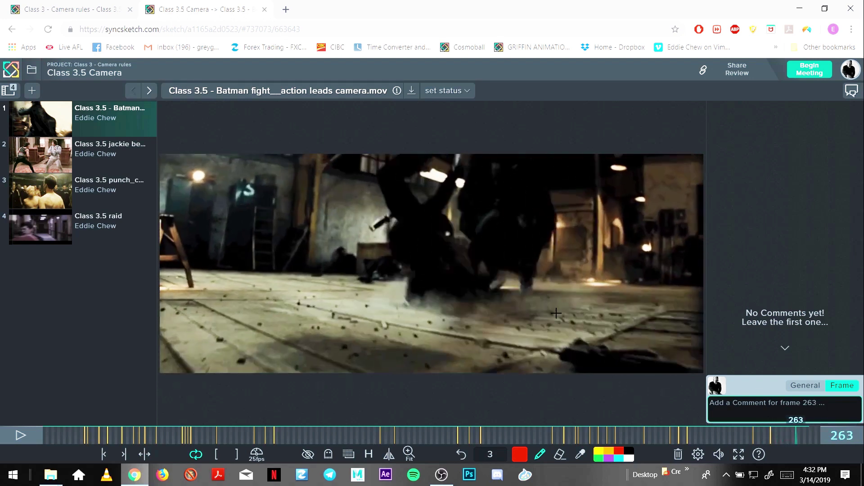
{"action": "left_click", "coordinate": [755, 439]}
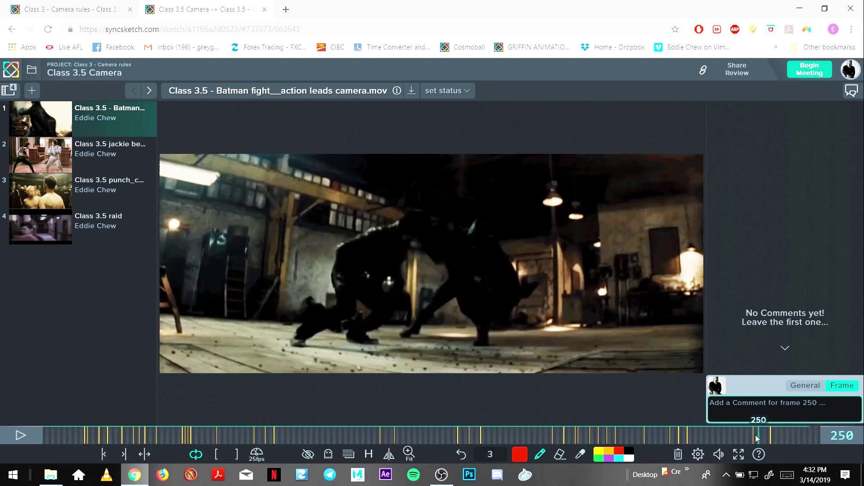
{"action": "left_click", "coordinate": [47, 153]}
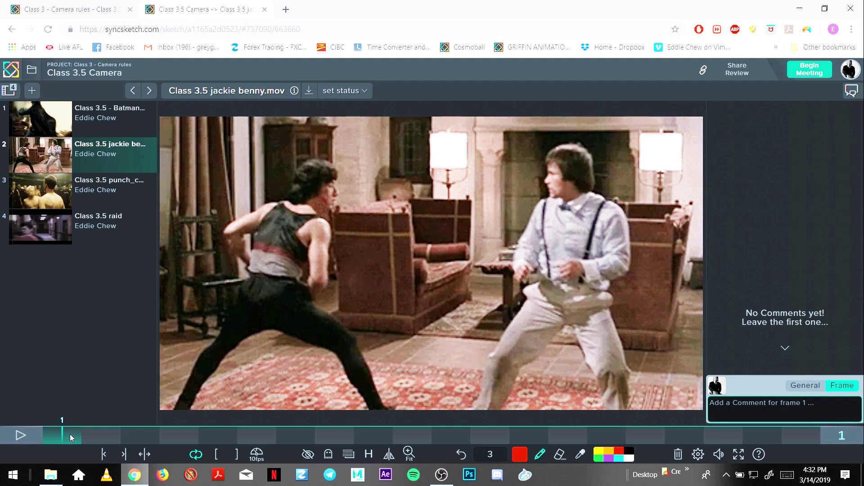
- Play the Jackie Benny clip, then pause at frame 8 and draw a red arrowhead near the fighter's collar
{"action": "left_click", "coordinate": [22, 435]}
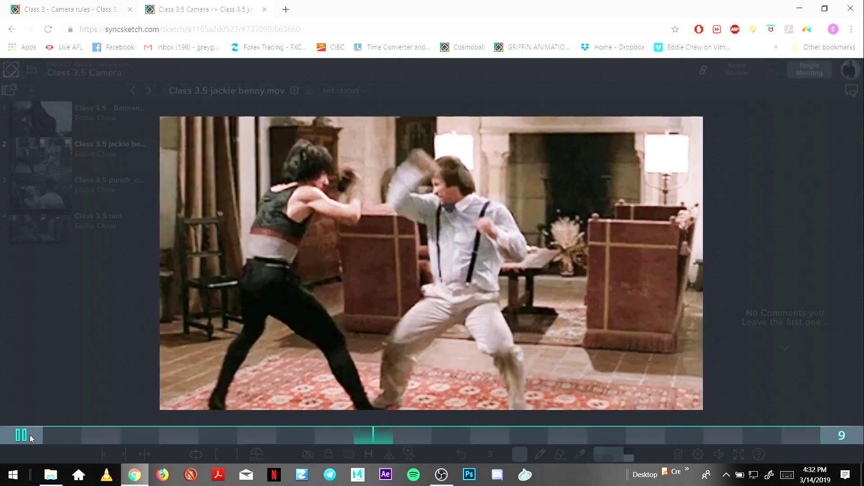
{"action": "left_click", "coordinate": [29, 435]}
{"action": "left_click", "coordinate": [49, 437]}
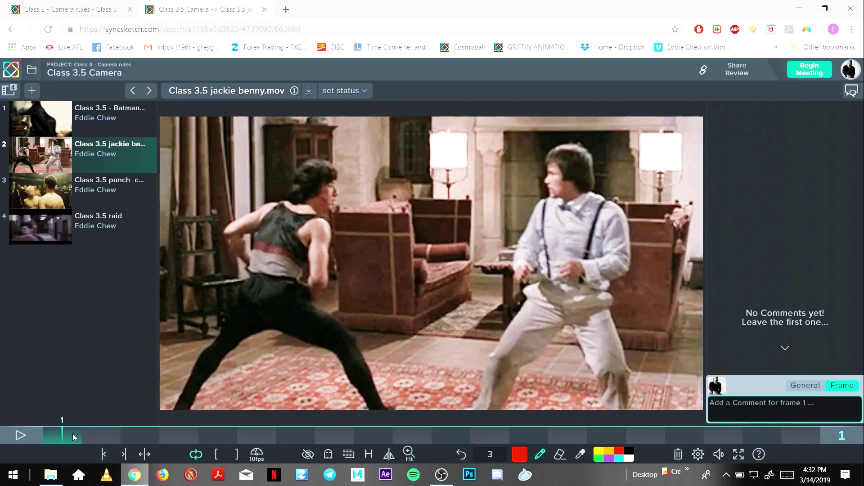
{"action": "key", "text": "Right"}
{"action": "left_click_drag", "start_coordinate": [87, 434], "coordinate": [54, 428]}
{"action": "left_click_drag", "start_coordinate": [648, 198], "coordinate": [635, 233]}
- Draw red motion strokes across the fighters on frame 10 of the clip
{"action": "key", "text": "Right"}
{"action": "key", "text": "Right"}
{"action": "key", "text": "Right"}
{"action": "key", "text": "Right"}
{"action": "key", "text": "Right"}
{"action": "key", "text": "Right"}
{"action": "key", "text": "Right"}
{"action": "key", "text": "Right"}
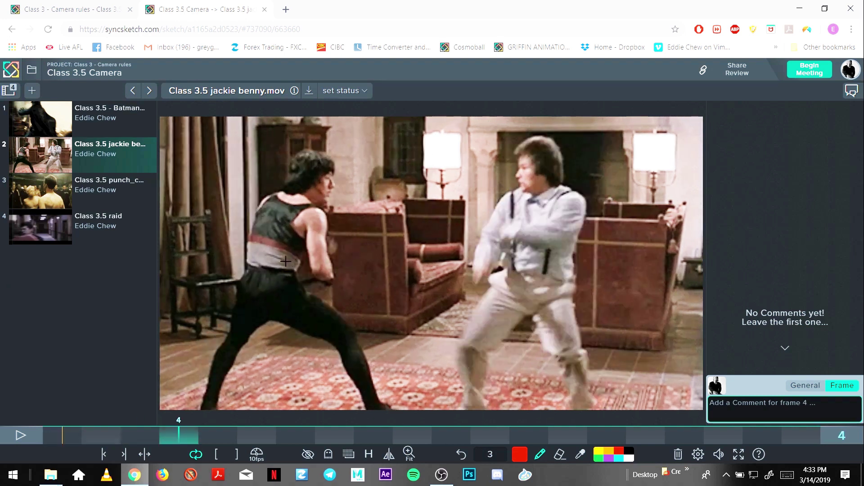
{"action": "key", "text": "Right"}
{"action": "key", "text": "Right"}
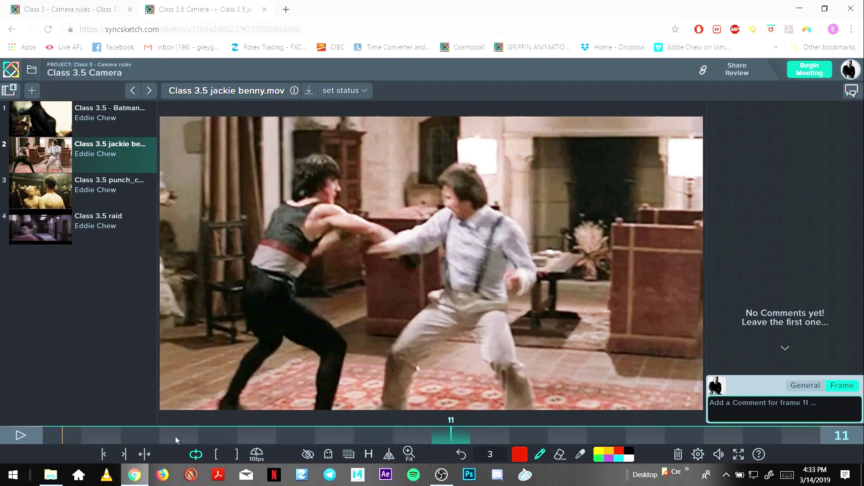
{"action": "key", "text": "Right"}
{"action": "key", "text": "Right"}
{"action": "key", "text": "Right"}
{"action": "key", "text": "Right"}
{"action": "key", "text": "Right"}
{"action": "key", "text": "Right"}
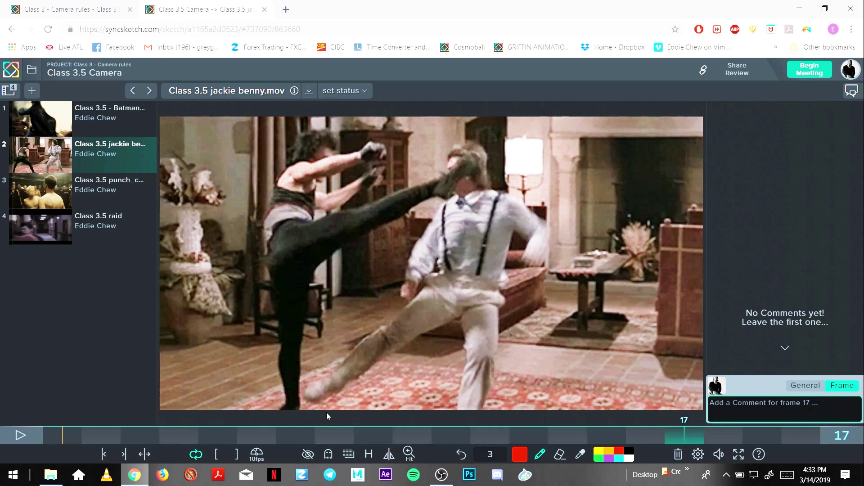
{"action": "left_click_drag", "start_coordinate": [342, 433], "coordinate": [428, 446]}
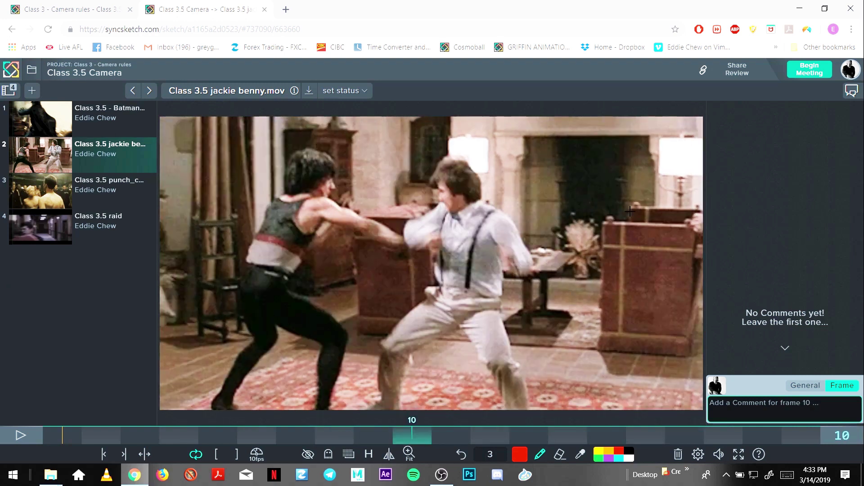
{"action": "mouse_move", "coordinate": [626, 187]}
{"action": "left_mouse_down"}
{"action": "mouse_move", "coordinate": [506, 200]}
{"action": "mouse_move", "coordinate": [560, 170]}
{"action": "left_mouse_up"}
{"action": "mouse_move", "coordinate": [605, 355]}
{"action": "left_mouse_down"}
{"action": "mouse_move", "coordinate": [452, 315]}
{"action": "mouse_move", "coordinate": [418, 355]}
{"action": "left_mouse_up"}
{"action": "mouse_move", "coordinate": [439, 436]}
{"action": "left_mouse_down"}
{"action": "mouse_move", "coordinate": [705, 442]}
{"action": "mouse_move", "coordinate": [66, 425]}
{"action": "mouse_move", "coordinate": [334, 432]}
{"action": "left_mouse_up"}
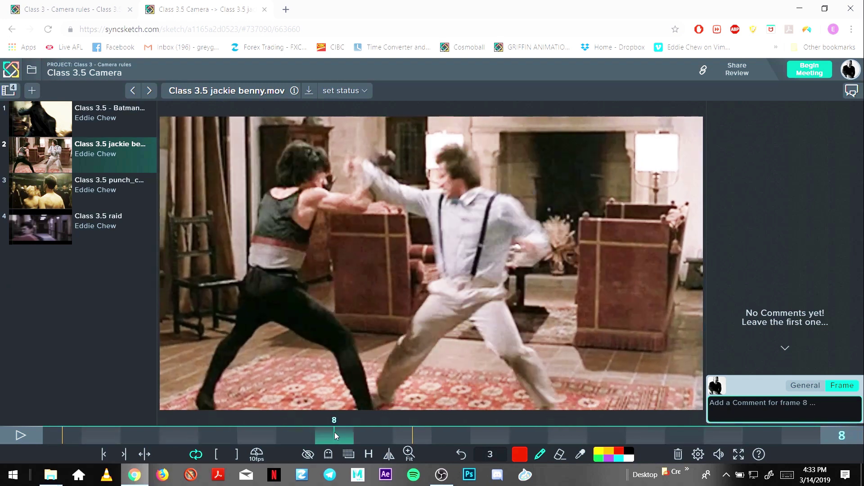
- Draw a red left-pointing arrow between the fighters, then red left-pointing arrows on frame 10
{"action": "mouse_move", "coordinate": [428, 288]}
{"action": "left_mouse_down"}
{"action": "mouse_move", "coordinate": [345, 284]}
{"action": "mouse_move", "coordinate": [393, 269]}
{"action": "left_mouse_up"}
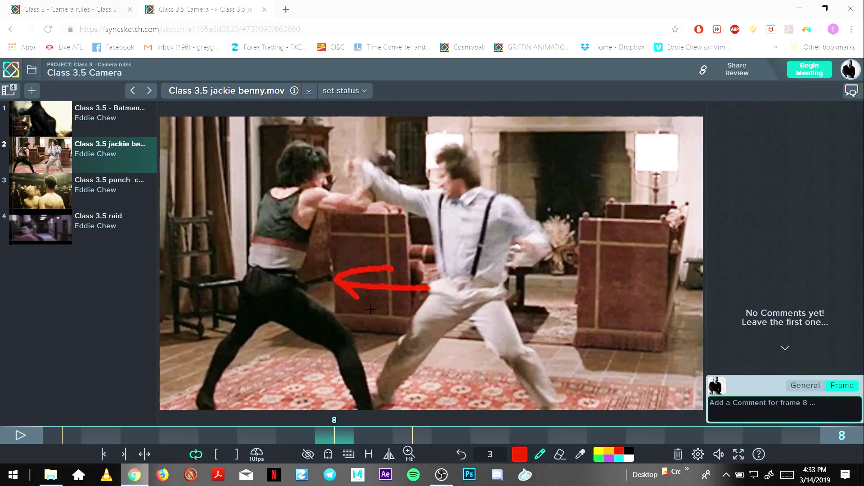
{"action": "left_click_drag", "start_coordinate": [351, 439], "coordinate": [422, 431]}
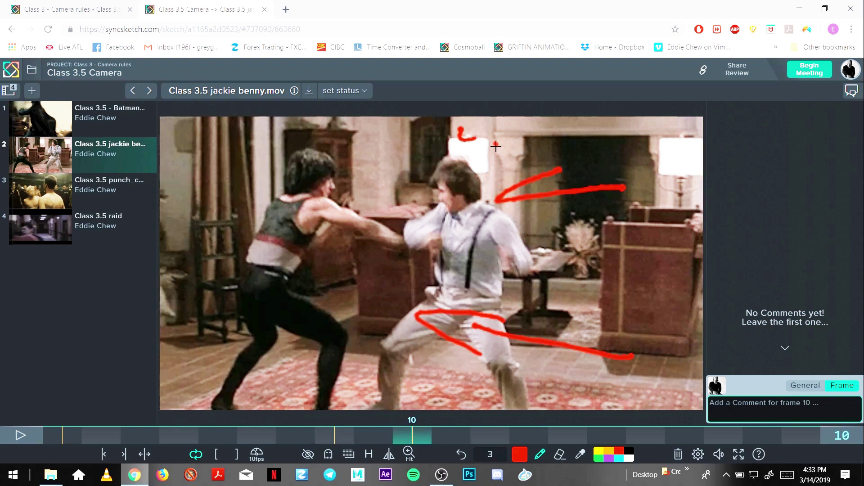
{"action": "mouse_move", "coordinate": [495, 146]}
{"action": "left_mouse_down"}
{"action": "mouse_move", "coordinate": [542, 133]}
{"action": "mouse_move", "coordinate": [563, 149]}
{"action": "left_mouse_up"}
{"action": "left_click_drag", "start_coordinate": [398, 146], "coordinate": [371, 151]}
{"action": "mouse_move", "coordinate": [390, 135]}
{"action": "left_mouse_down"}
{"action": "mouse_move", "coordinate": [350, 156]}
{"action": "mouse_move", "coordinate": [392, 166]}
{"action": "left_mouse_up"}
- Draw red arcs around the fighters on frame 16, then a second arrow and large ellipse on frame 8
{"action": "left_click_drag", "start_coordinate": [422, 436], "coordinate": [655, 450]}
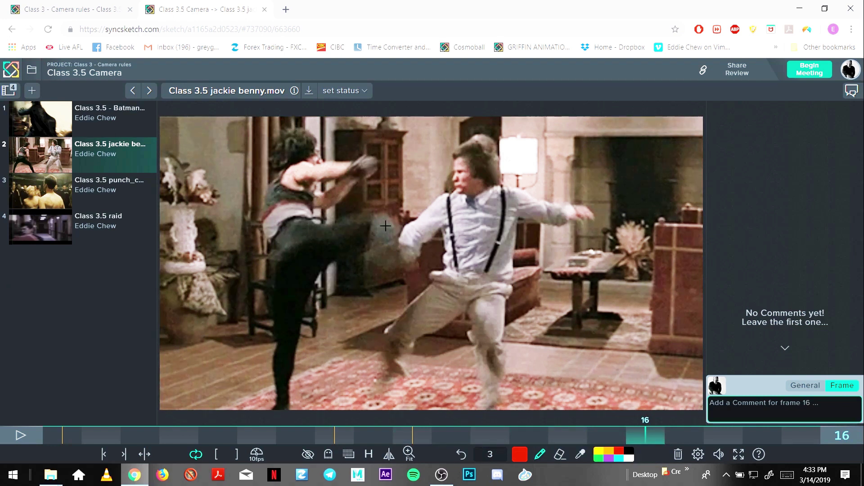
{"action": "left_click_drag", "start_coordinate": [292, 139], "coordinate": [570, 322]}
{"action": "mouse_move", "coordinate": [317, 155]}
{"action": "left_mouse_down"}
{"action": "mouse_move", "coordinate": [282, 183]}
{"action": "mouse_move", "coordinate": [573, 290]}
{"action": "mouse_move", "coordinate": [503, 205]}
{"action": "left_mouse_up"}
{"action": "mouse_move", "coordinate": [347, 436]}
{"action": "left_mouse_down"}
{"action": "mouse_move", "coordinate": [216, 435]}
{"action": "mouse_move", "coordinate": [384, 417]}
{"action": "mouse_move", "coordinate": [361, 417]}
{"action": "mouse_move", "coordinate": [411, 425]}
{"action": "mouse_move", "coordinate": [333, 428]}
{"action": "left_mouse_up"}
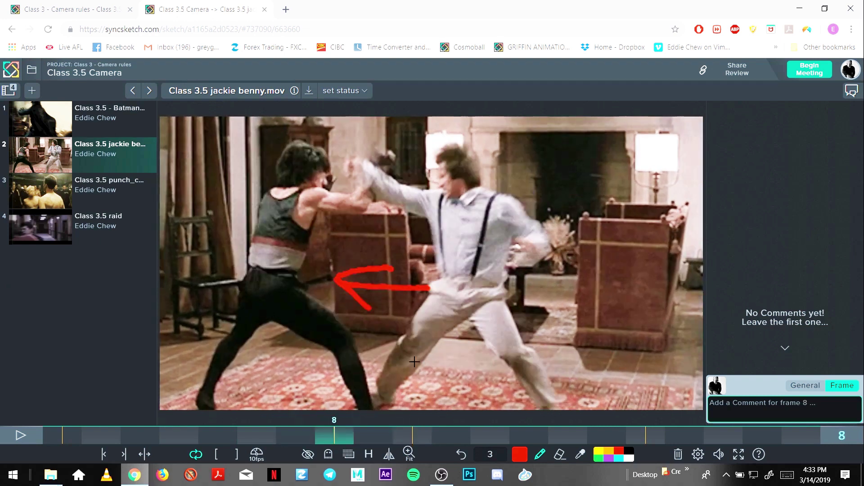
{"action": "mouse_move", "coordinate": [616, 213]}
{"action": "left_mouse_down"}
{"action": "mouse_move", "coordinate": [582, 204]}
{"action": "mouse_move", "coordinate": [565, 235]}
{"action": "left_mouse_up"}
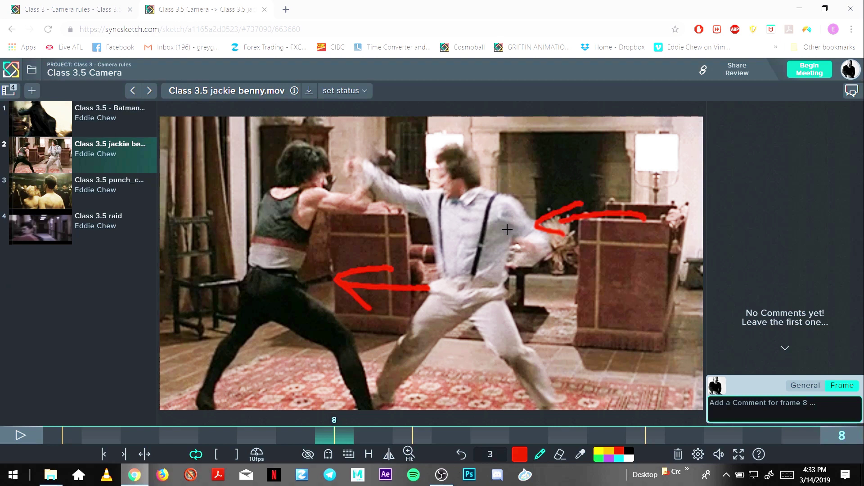
{"action": "mouse_move", "coordinate": [508, 207]}
{"action": "left_mouse_down"}
{"action": "mouse_move", "coordinate": [409, 131]}
{"action": "mouse_move", "coordinate": [234, 233]}
{"action": "mouse_move", "coordinate": [338, 366]}
{"action": "mouse_move", "coordinate": [528, 250]}
{"action": "mouse_move", "coordinate": [410, 215]}
{"action": "left_mouse_up"}
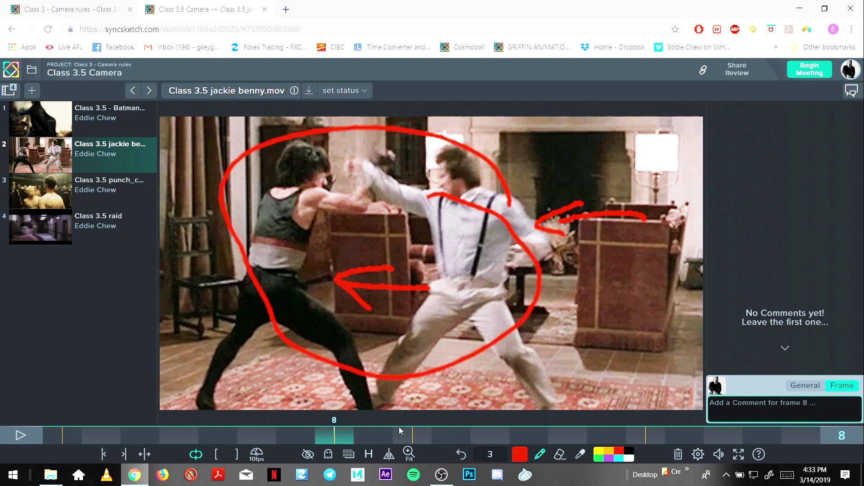
- Loop a red outline around both fighters on frame 13
{"action": "left_click", "coordinate": [399, 431]}
{"action": "left_click", "coordinate": [527, 434]}
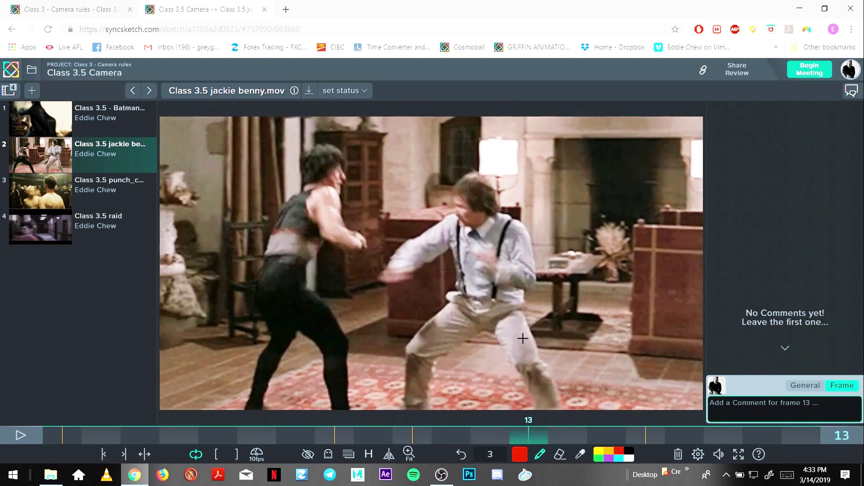
{"action": "mouse_move", "coordinate": [523, 338]}
{"action": "left_mouse_down"}
{"action": "mouse_move", "coordinate": [333, 176]}
{"action": "mouse_move", "coordinate": [536, 353]}
{"action": "mouse_move", "coordinate": [466, 198]}
{"action": "left_mouse_up"}
{"action": "left_click_drag", "start_coordinate": [281, 174], "coordinate": [431, 168]}
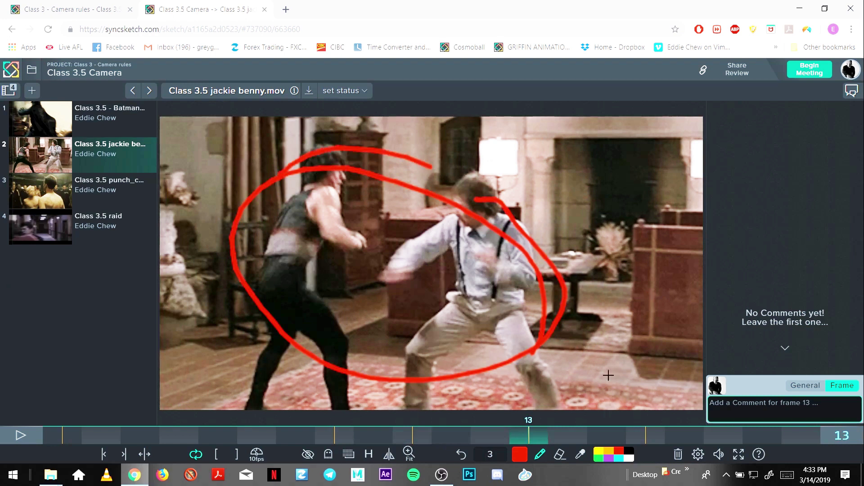
{"action": "left_click_drag", "start_coordinate": [580, 430], "coordinate": [757, 434]}
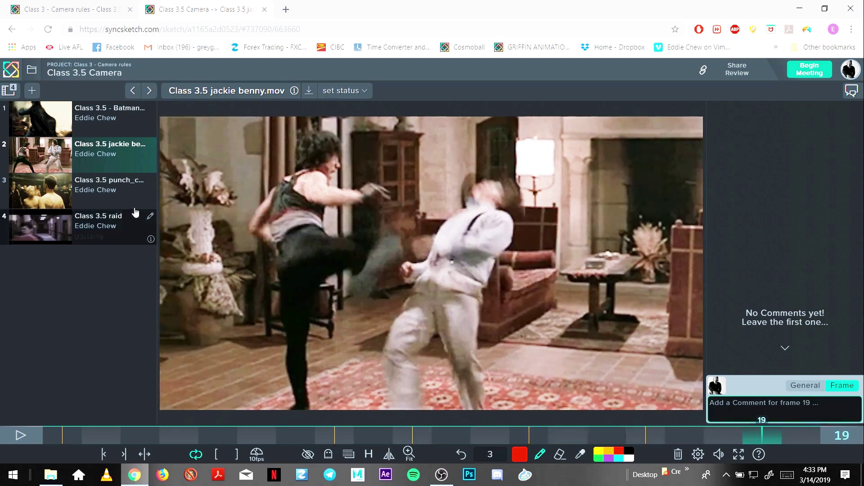
- Open the punch_camera_follow clip, play and pause it, and draw red arrows toward the heads
{"action": "left_click", "coordinate": [108, 189]}
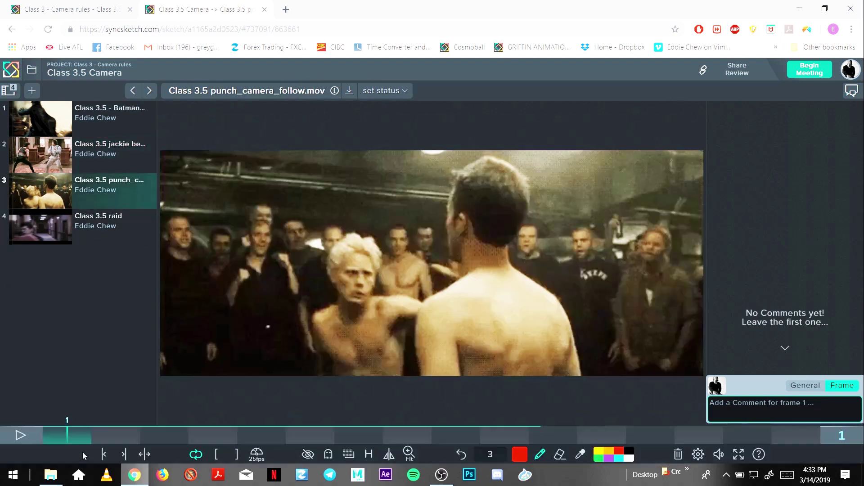
{"action": "left_click_drag", "start_coordinate": [72, 433], "coordinate": [41, 428]}
{"action": "left_click", "coordinate": [28, 433]}
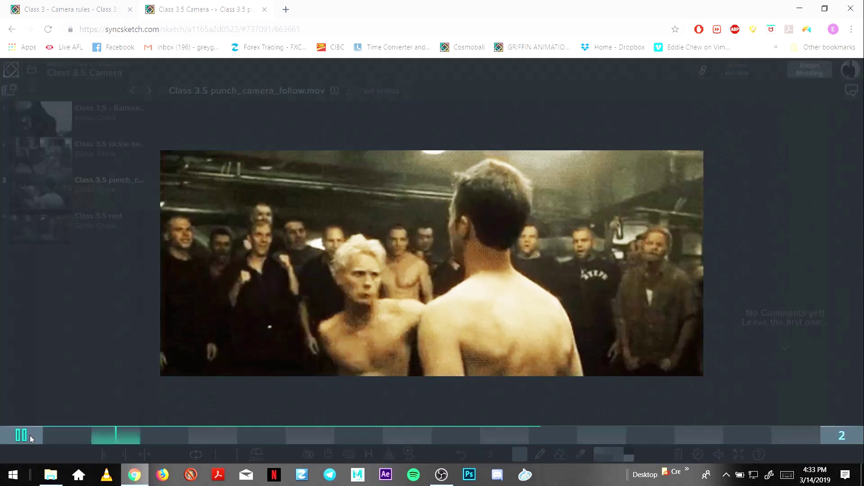
{"action": "left_click", "coordinate": [26, 434]}
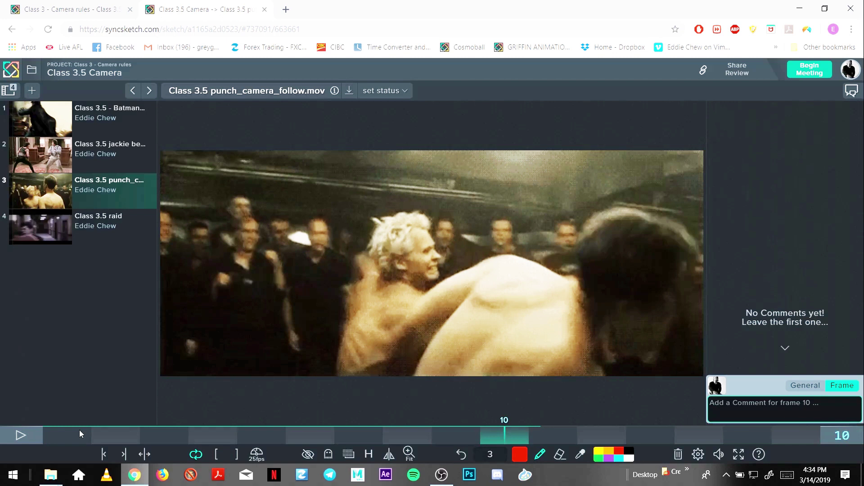
{"action": "left_click_drag", "start_coordinate": [80, 430], "coordinate": [290, 425]}
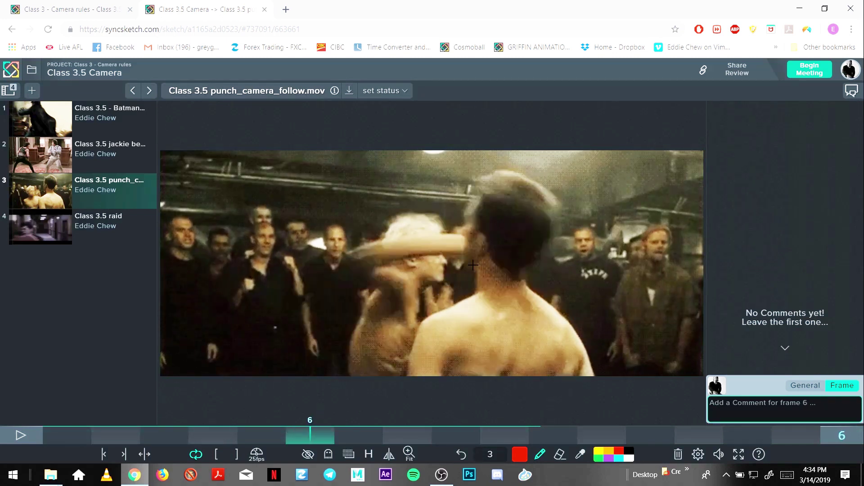
{"action": "mouse_move", "coordinate": [317, 243]}
{"action": "left_mouse_down"}
{"action": "mouse_move", "coordinate": [454, 227]}
{"action": "mouse_move", "coordinate": [431, 243]}
{"action": "left_mouse_up"}
{"action": "mouse_move", "coordinate": [473, 196]}
{"action": "left_mouse_down"}
{"action": "mouse_move", "coordinate": [425, 198]}
{"action": "mouse_move", "coordinate": [438, 200]}
{"action": "left_mouse_up"}
{"action": "left_click", "coordinate": [434, 267]}
- On frame 9, draw a red zigzag arrow toward the dark head and an arrow along the lower body
{"action": "left_click", "coordinate": [441, 436]}
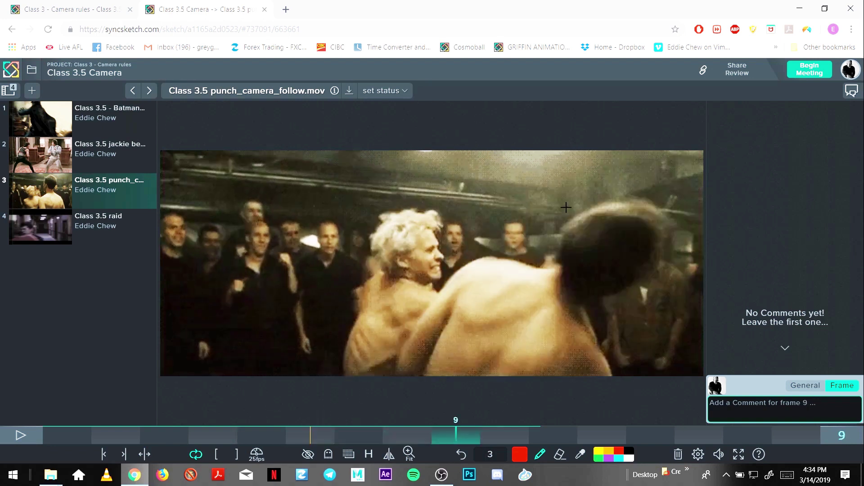
{"action": "mouse_move", "coordinate": [603, 193]}
{"action": "left_mouse_down"}
{"action": "mouse_move", "coordinate": [386, 235]}
{"action": "mouse_move", "coordinate": [587, 231]}
{"action": "mouse_move", "coordinate": [591, 247]}
{"action": "left_mouse_up"}
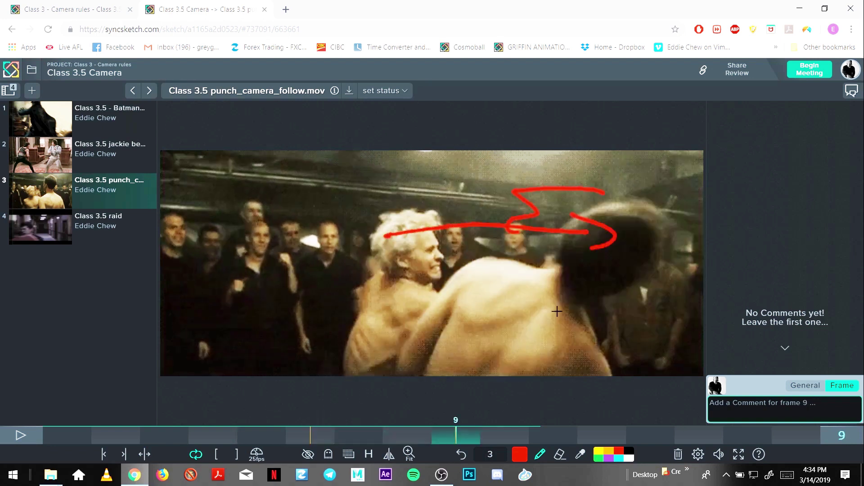
{"action": "mouse_move", "coordinate": [442, 431]}
{"action": "left_mouse_down"}
{"action": "mouse_move", "coordinate": [556, 446]}
{"action": "mouse_move", "coordinate": [408, 450]}
{"action": "mouse_move", "coordinate": [465, 452]}
{"action": "left_mouse_up"}
{"action": "left_click_drag", "start_coordinate": [490, 342], "coordinate": [596, 331]}
{"action": "left_click_drag", "start_coordinate": [581, 318], "coordinate": [587, 353]}
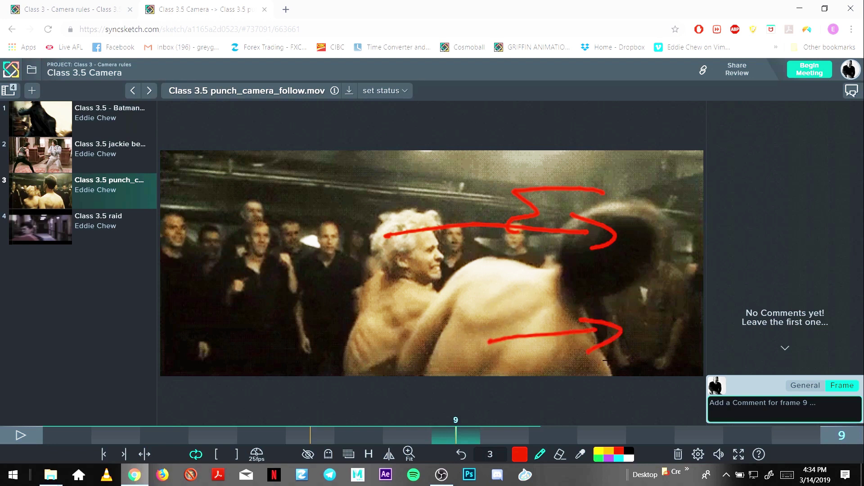
{"action": "left_click_drag", "start_coordinate": [482, 431], "coordinate": [705, 431]}
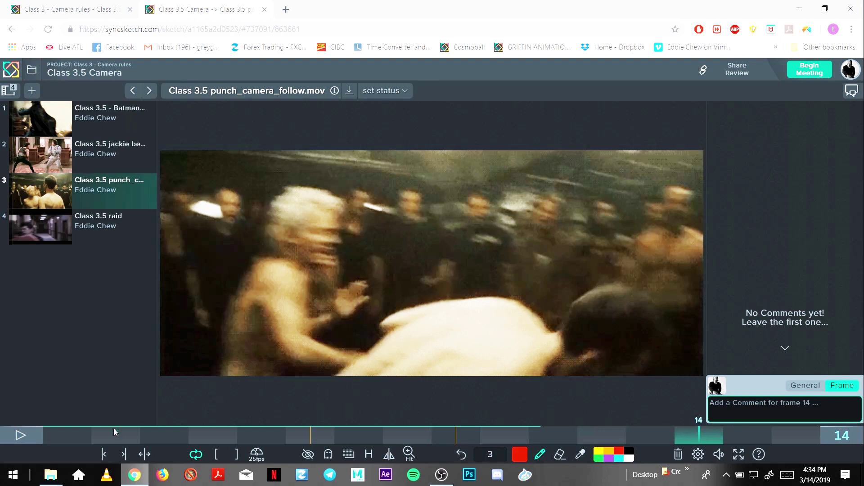
{"action": "left_click_drag", "start_coordinate": [114, 432], "coordinate": [698, 439]}
- Open the Class 3.5 raid clip, pause it and scrub forward to around frame 12
{"action": "left_click", "coordinate": [45, 234]}
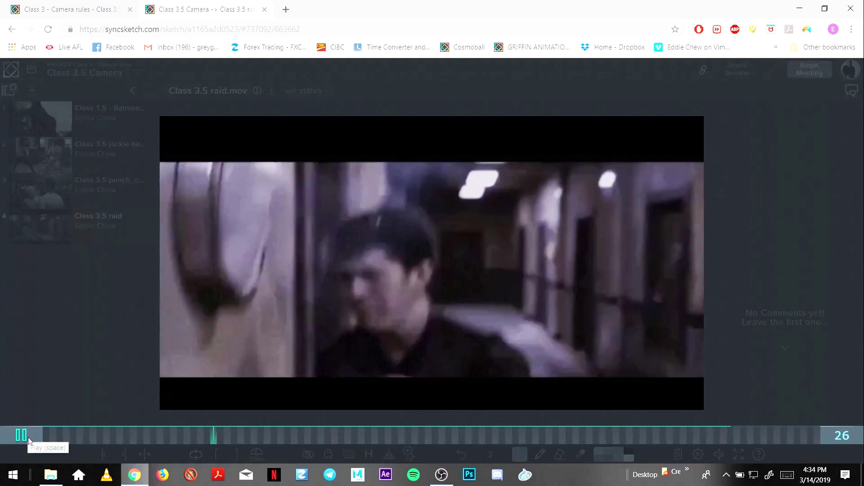
{"action": "left_click", "coordinate": [21, 435]}
{"action": "left_click", "coordinate": [46, 435]}
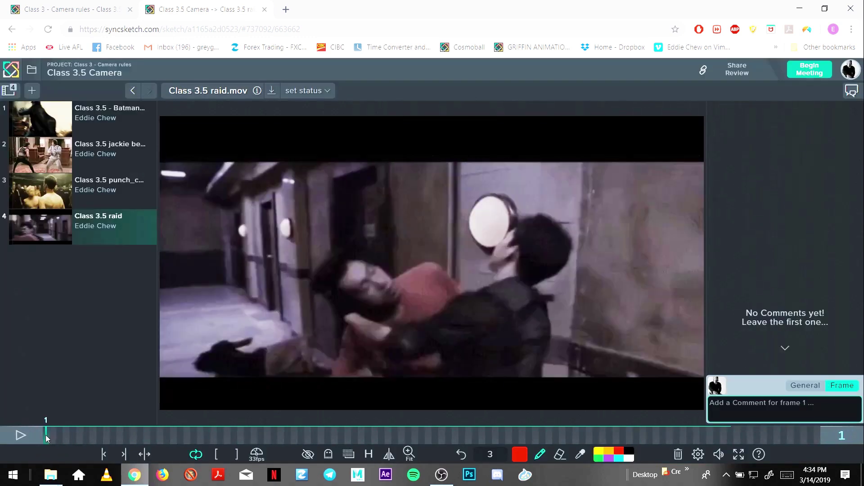
{"action": "left_click_drag", "start_coordinate": [46, 435], "coordinate": [120, 436]}
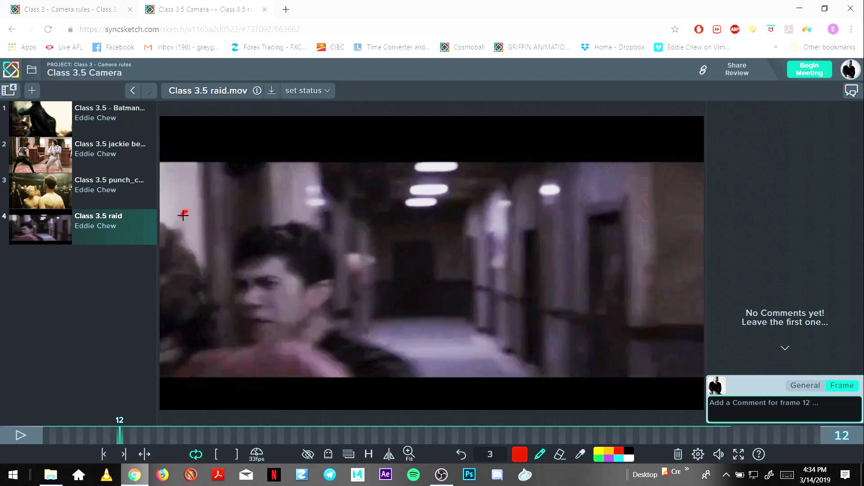
- Draw a red arc and diagonal and left-pointing arrows tracing the hallway action on frame 12
{"action": "mouse_move", "coordinate": [182, 215]}
{"action": "left_mouse_down"}
{"action": "mouse_move", "coordinate": [330, 251]}
{"action": "mouse_move", "coordinate": [351, 374]}
{"action": "left_mouse_up"}
{"action": "left_click_drag", "start_coordinate": [334, 305], "coordinate": [360, 323]}
{"action": "left_click_drag", "start_coordinate": [458, 186], "coordinate": [354, 221]}
{"action": "mouse_move", "coordinate": [393, 194]}
{"action": "left_mouse_down"}
{"action": "mouse_move", "coordinate": [342, 220]}
{"action": "mouse_move", "coordinate": [386, 244]}
{"action": "left_mouse_up"}
{"action": "left_click_drag", "start_coordinate": [617, 255], "coordinate": [421, 276]}
{"action": "left_click_drag", "start_coordinate": [448, 250], "coordinate": [388, 286]}
{"action": "left_click_drag", "start_coordinate": [388, 286], "coordinate": [429, 293]}
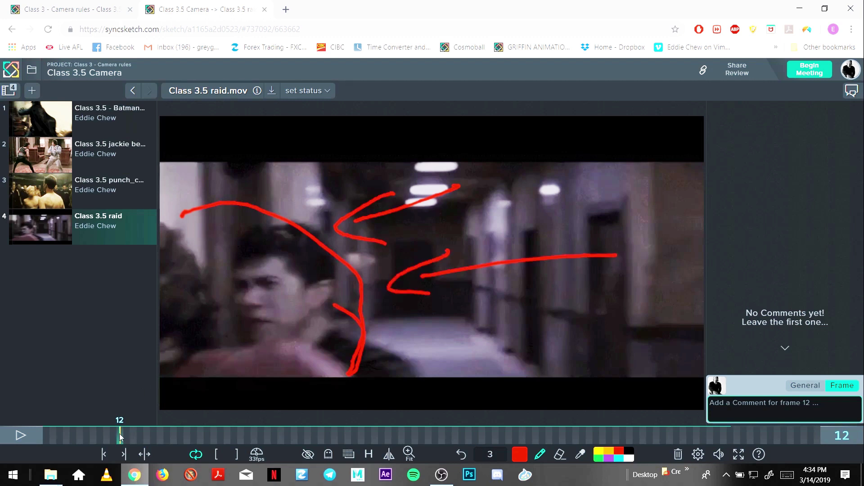
- On frame 20, draw a red arrow curving left then right with a left-pointing arrowhead
{"action": "left_click_drag", "start_coordinate": [119, 433], "coordinate": [173, 443]}
{"action": "mouse_move", "coordinate": [466, 231]}
{"action": "left_mouse_down"}
{"action": "mouse_move", "coordinate": [344, 280]}
{"action": "mouse_move", "coordinate": [343, 303]}
{"action": "left_mouse_up"}
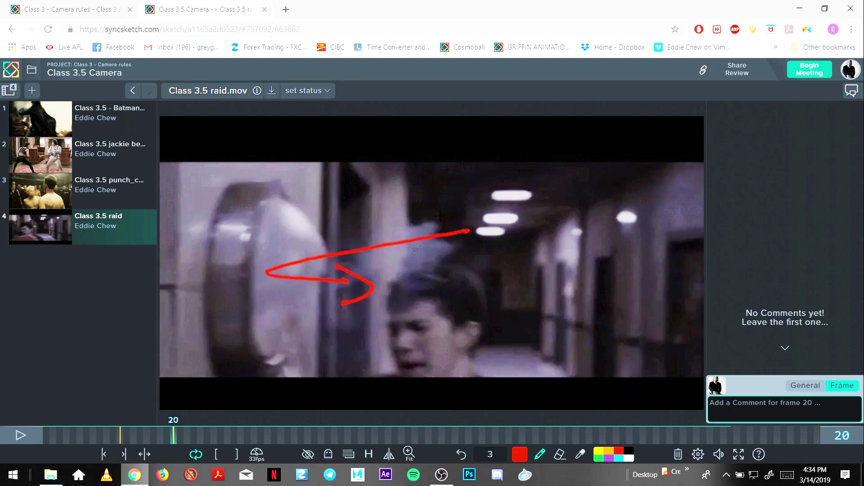
{"action": "mouse_move", "coordinate": [440, 212]}
{"action": "left_mouse_down"}
{"action": "mouse_move", "coordinate": [432, 245]}
{"action": "mouse_move", "coordinate": [476, 252]}
{"action": "left_mouse_up"}
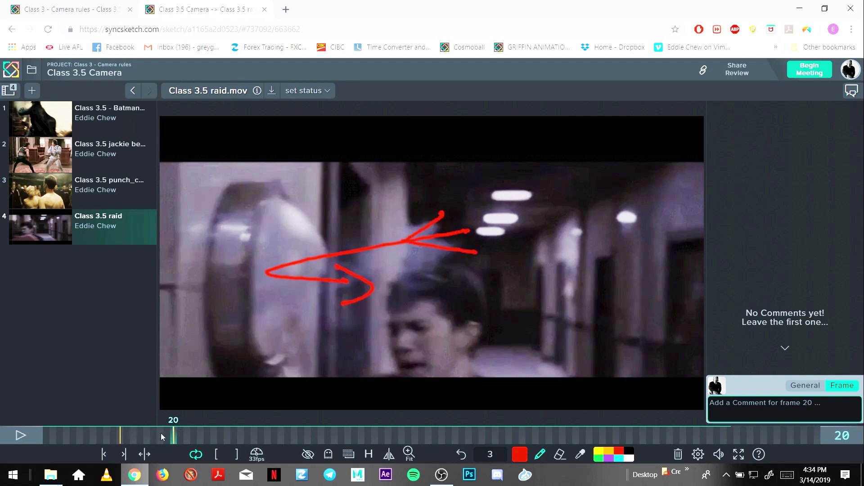
{"action": "left_click_drag", "start_coordinate": [160, 433], "coordinate": [236, 454]}
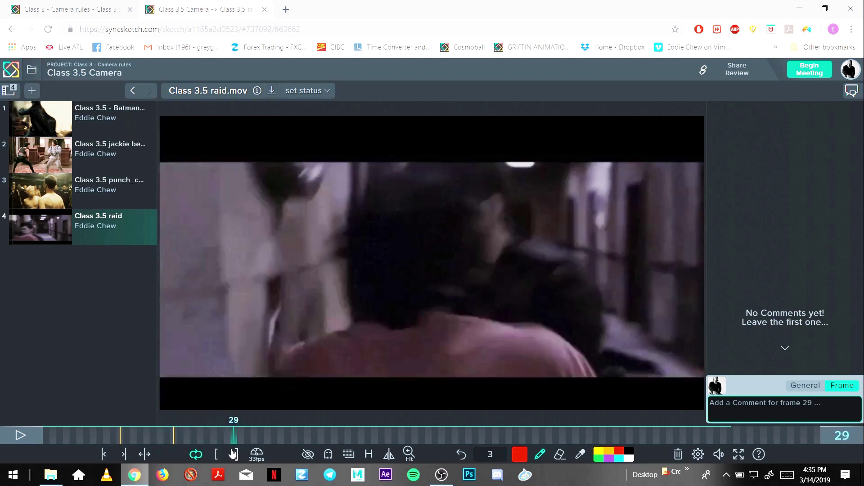